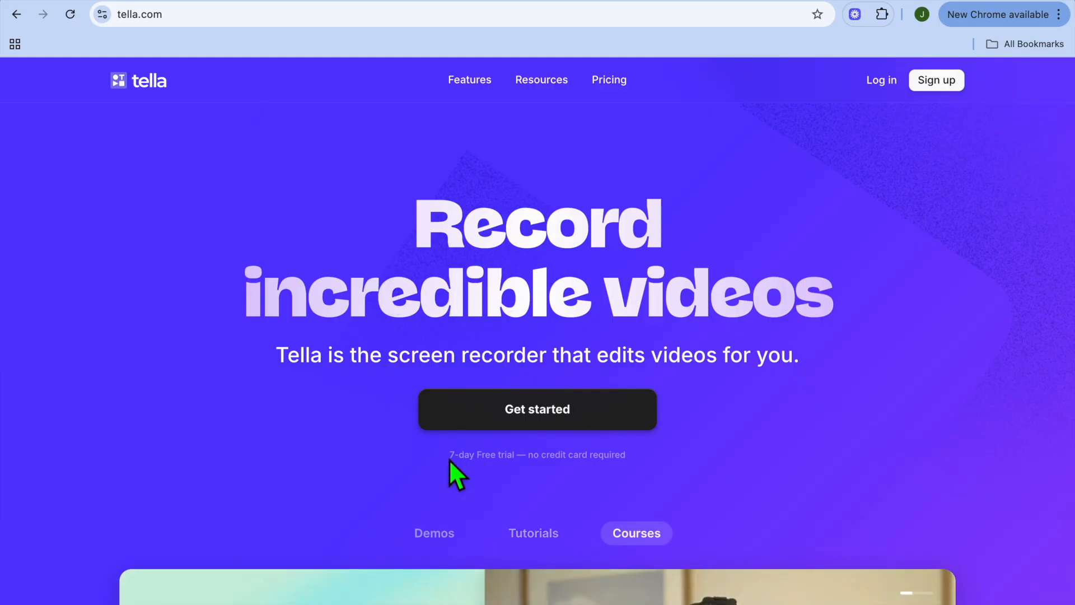
scroll(515, 467, down, 1)
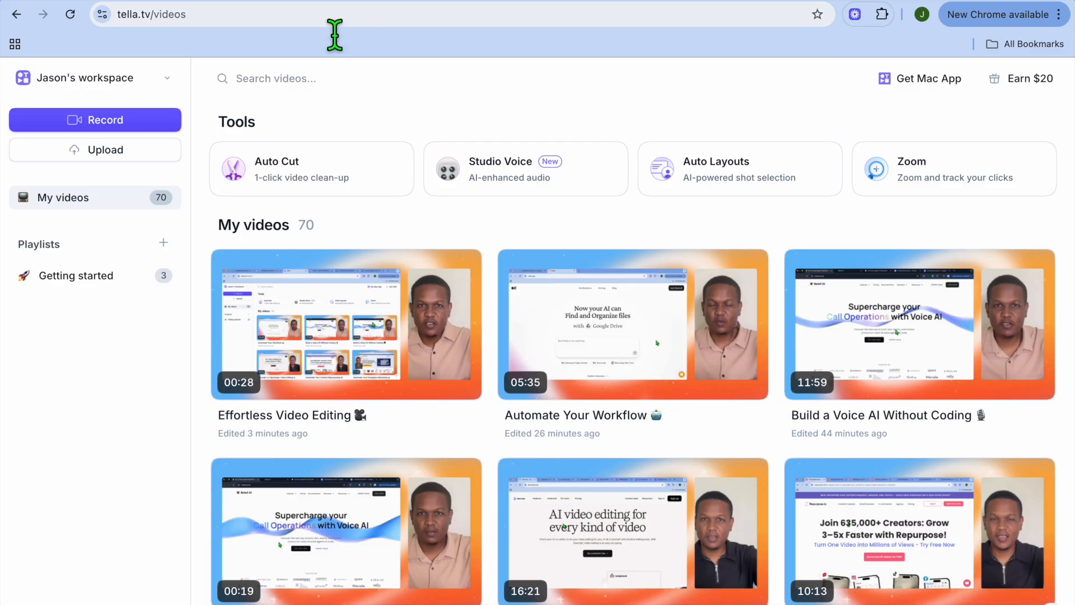
click(198, 20)
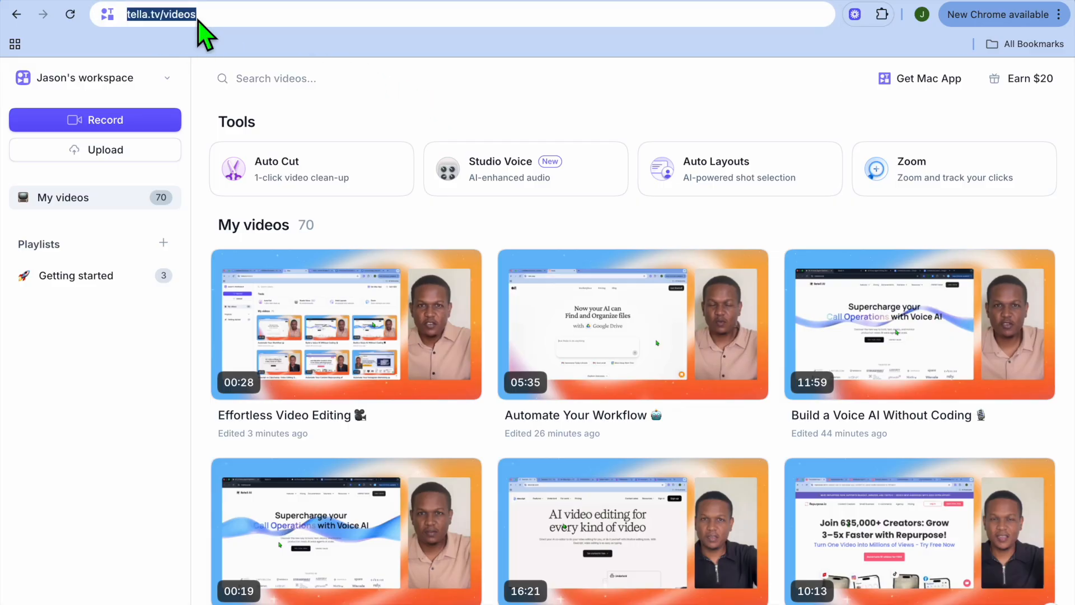
click(422, 110)
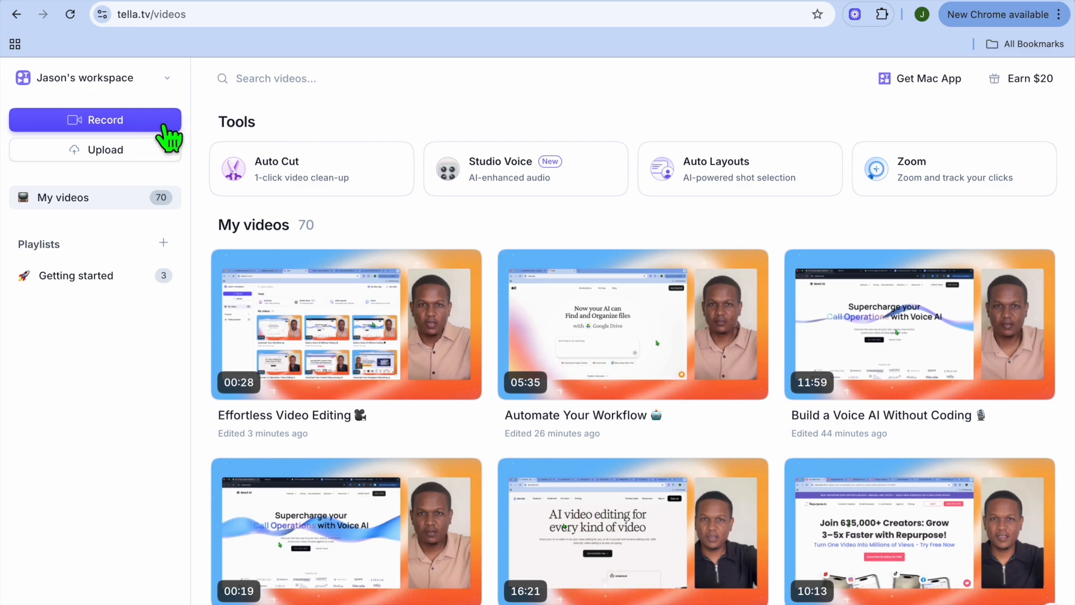
click(151, 125)
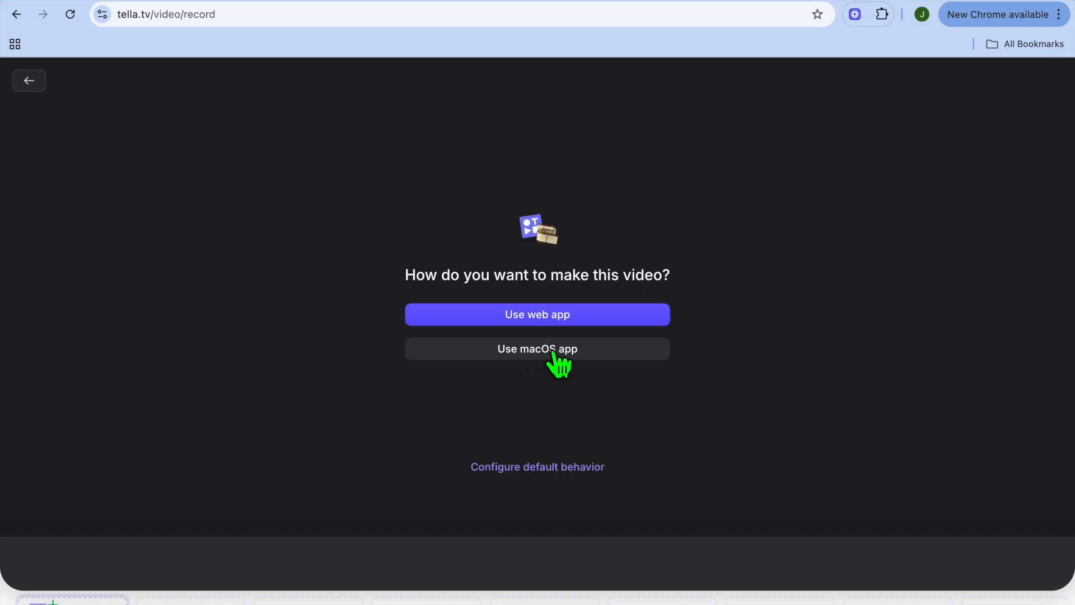
click(535, 351)
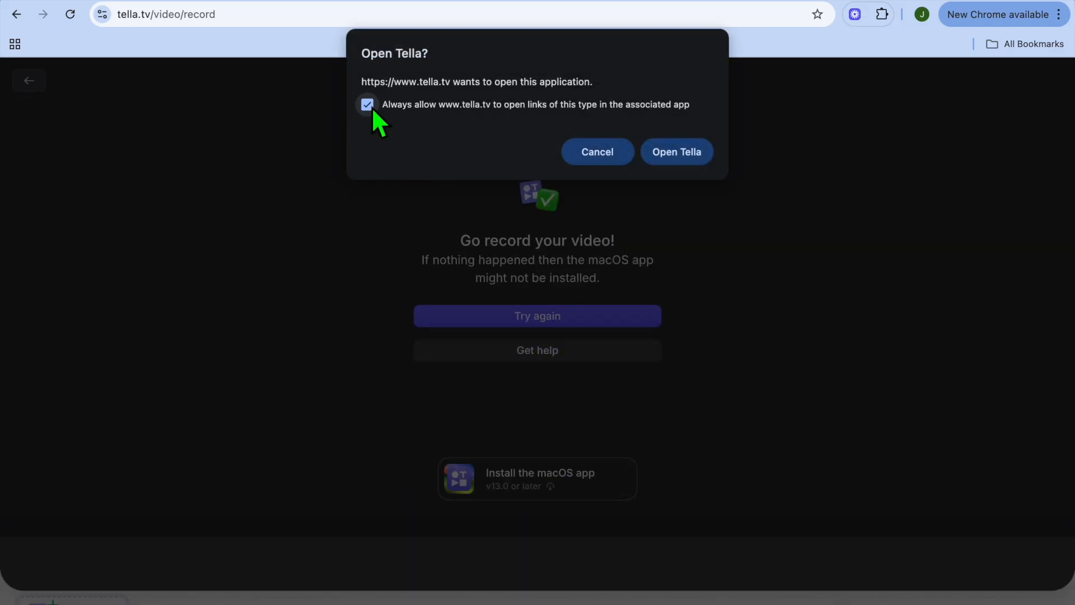
click(667, 156)
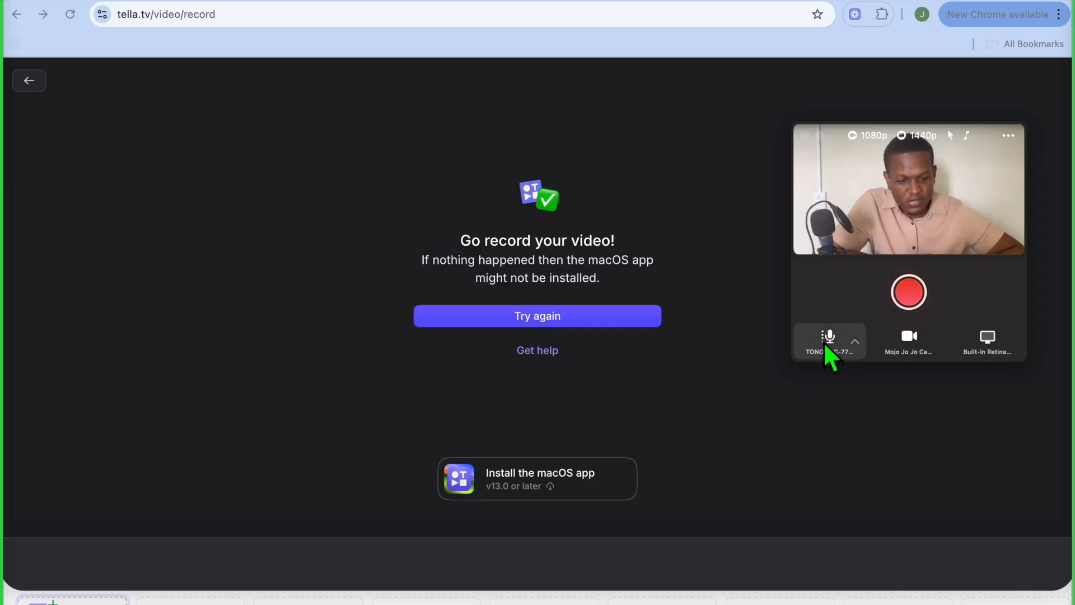
View the available microphone devices and camera devices in the recorder.
click(853, 342)
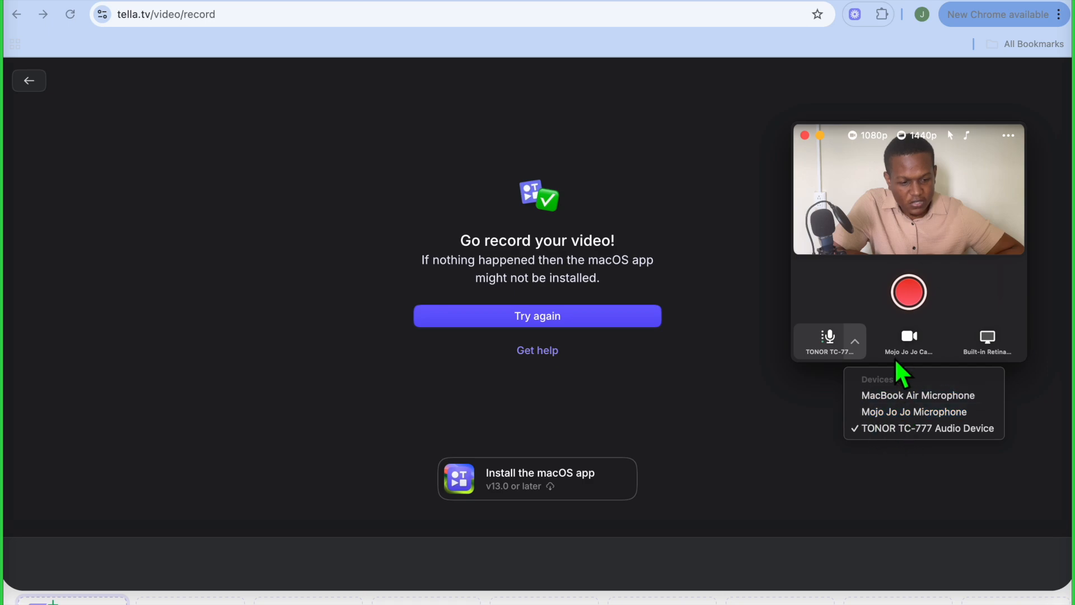
click(913, 344)
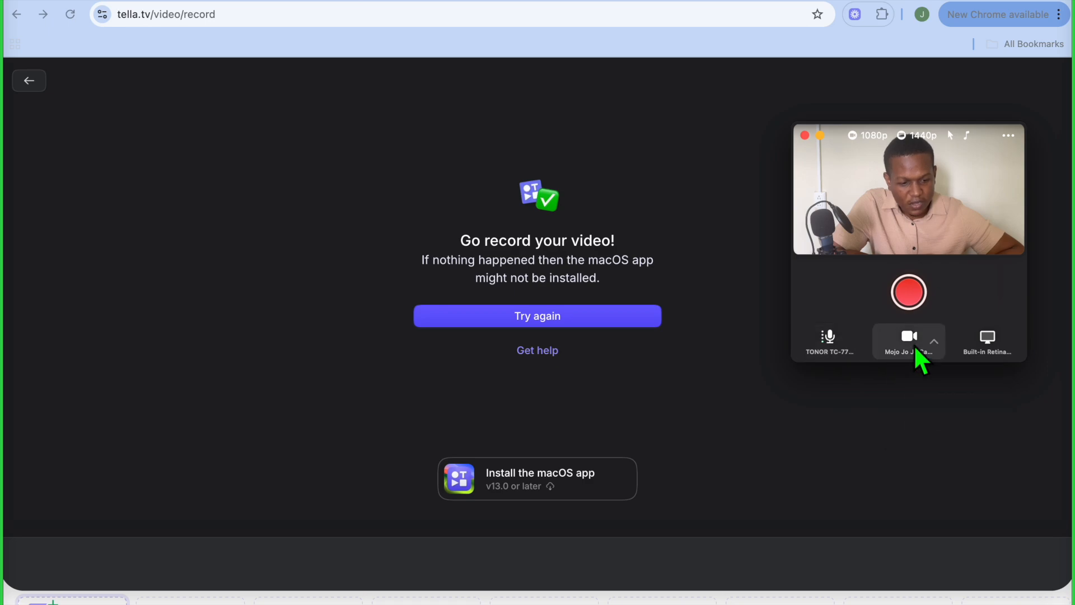
click(931, 343)
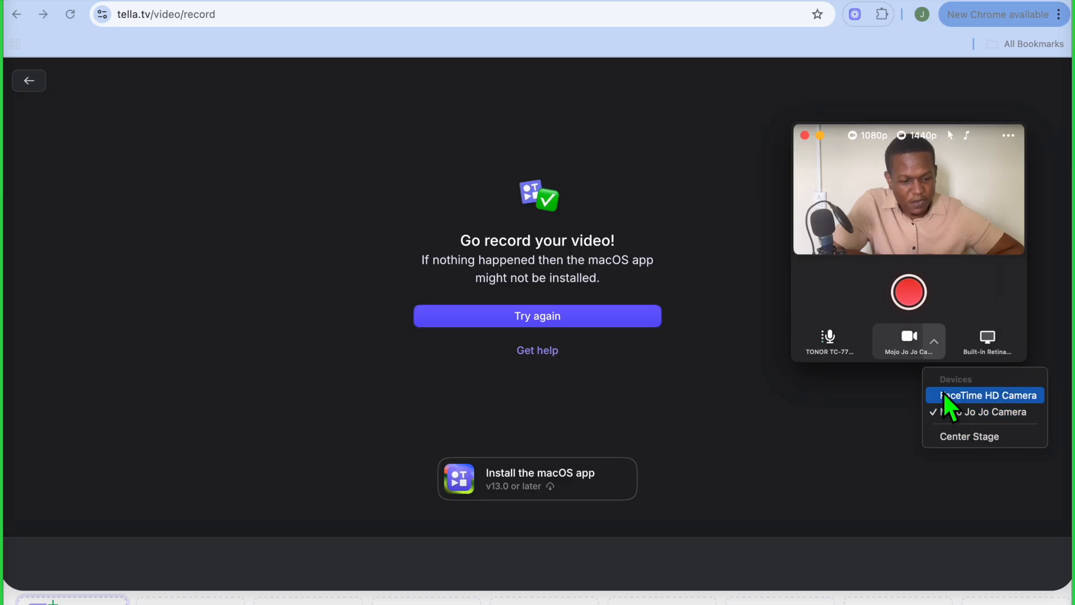
click(935, 337)
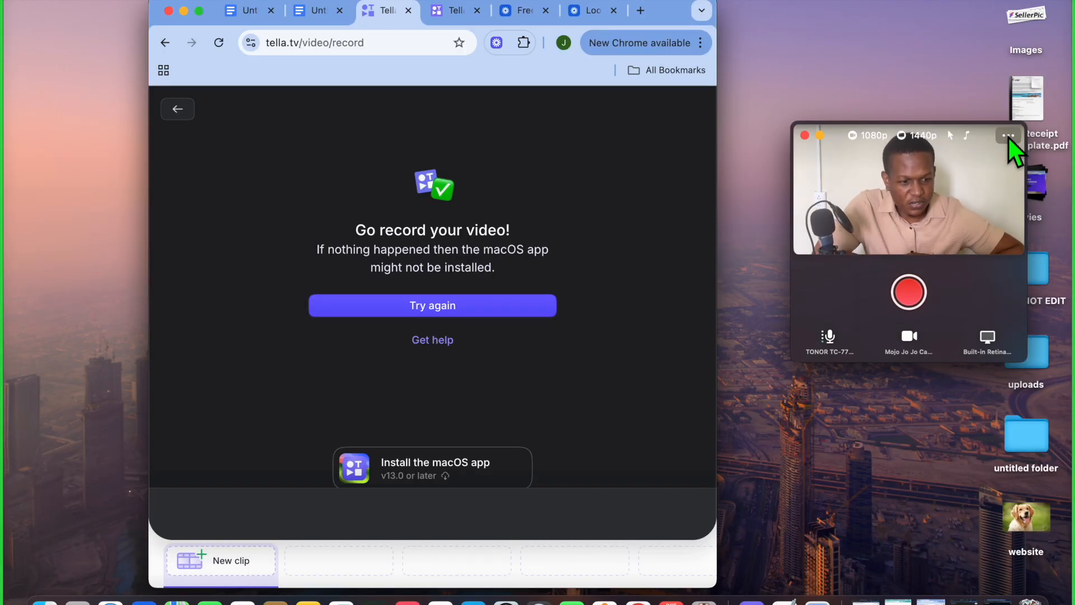
Open the recorder's speaker notes, place the text cursor in the note, and close it without adding text.
click(1007, 136)
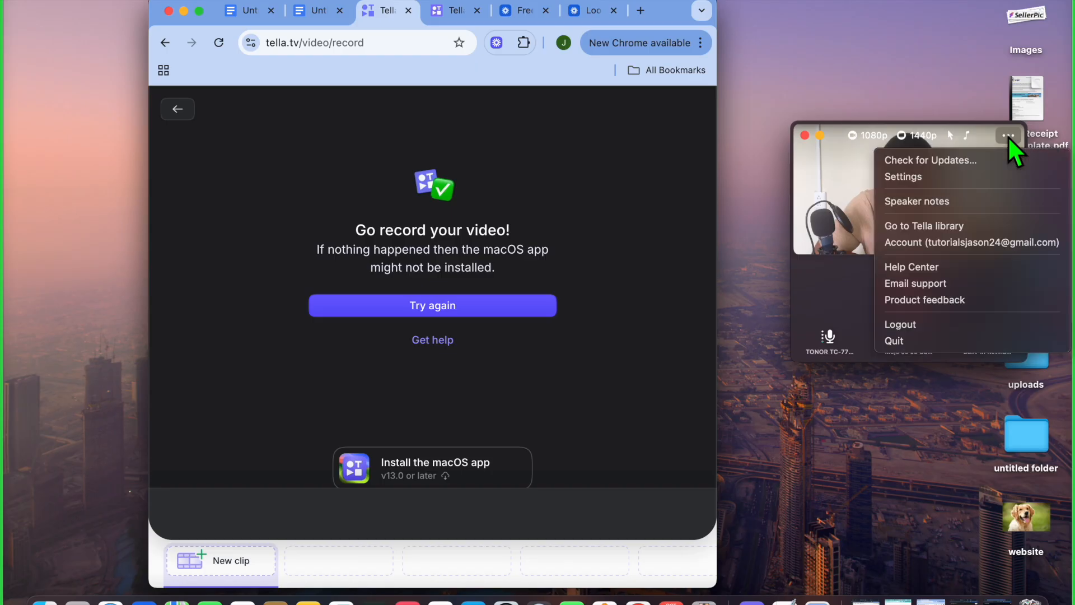
click(966, 201)
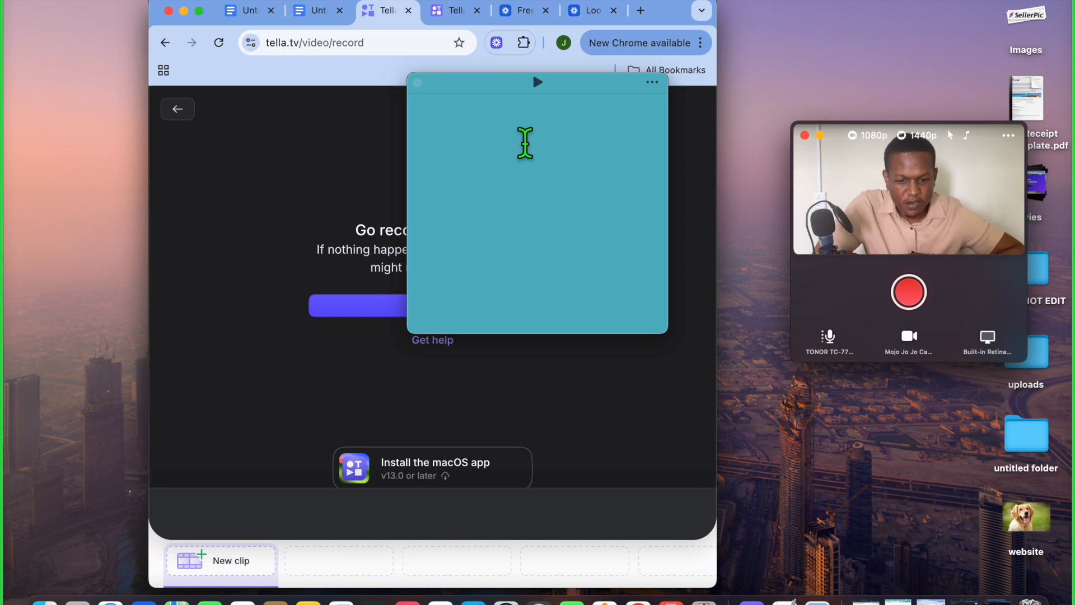
click(526, 143)
key(Caps_Lock)
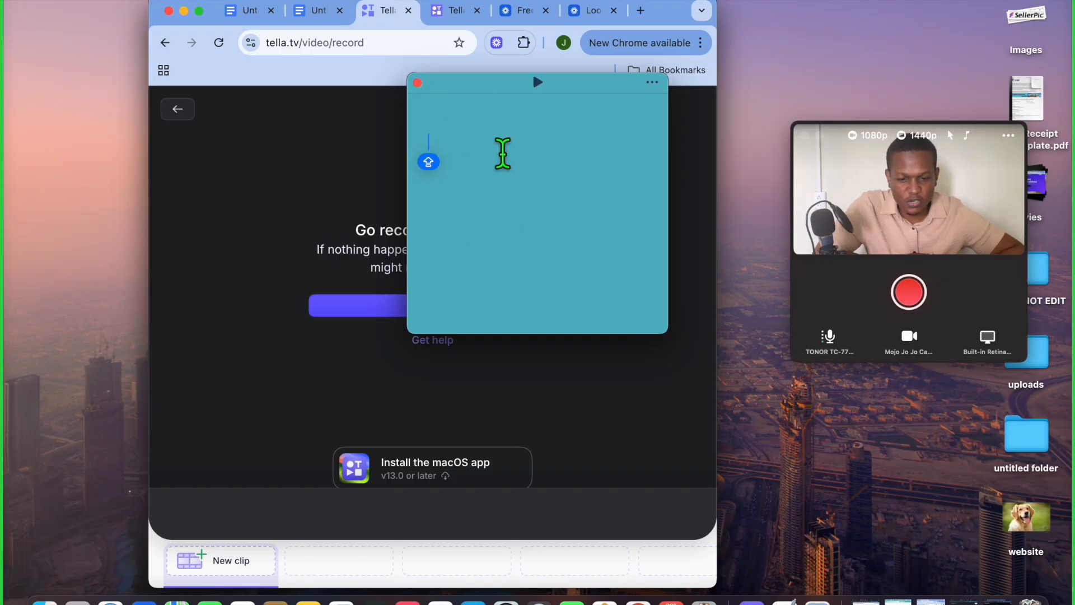
click(417, 83)
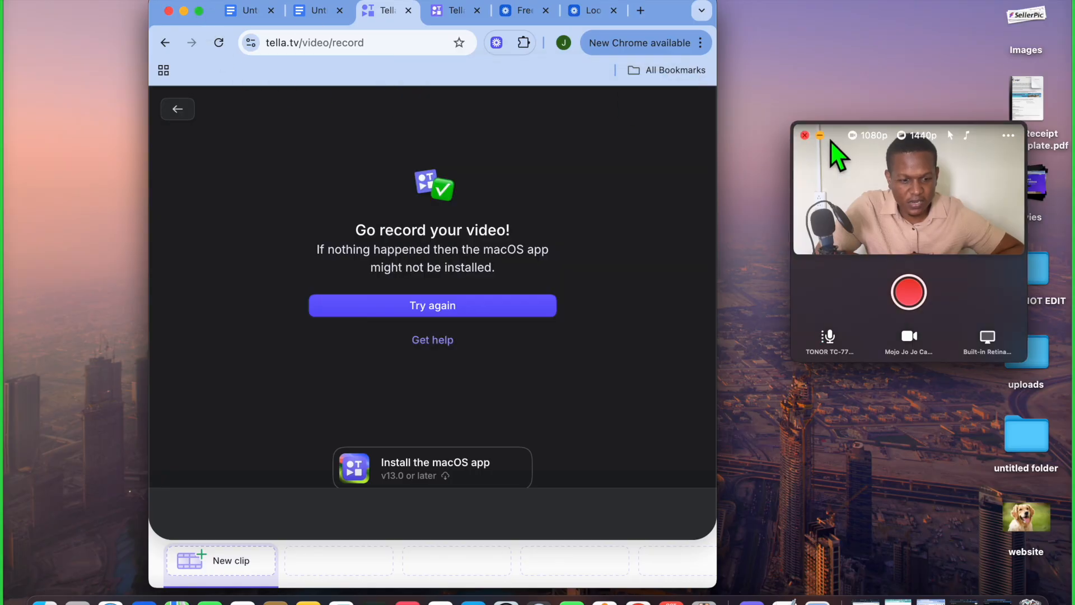
Close the recorder and return to the video library in a full-screen browser window.
click(805, 135)
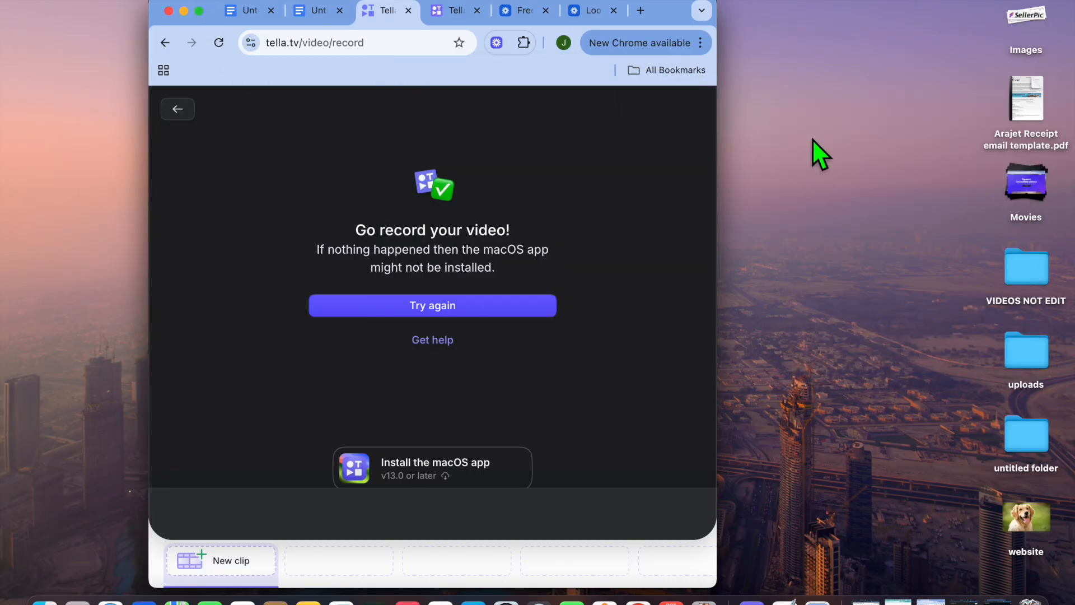
click(199, 11)
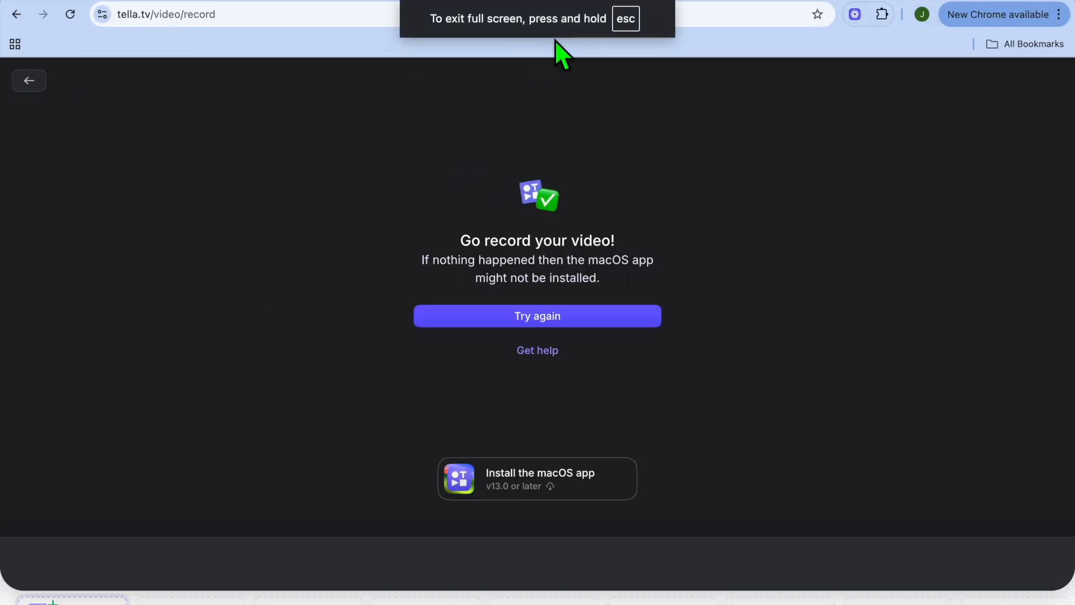
click(582, 1)
click(449, 1)
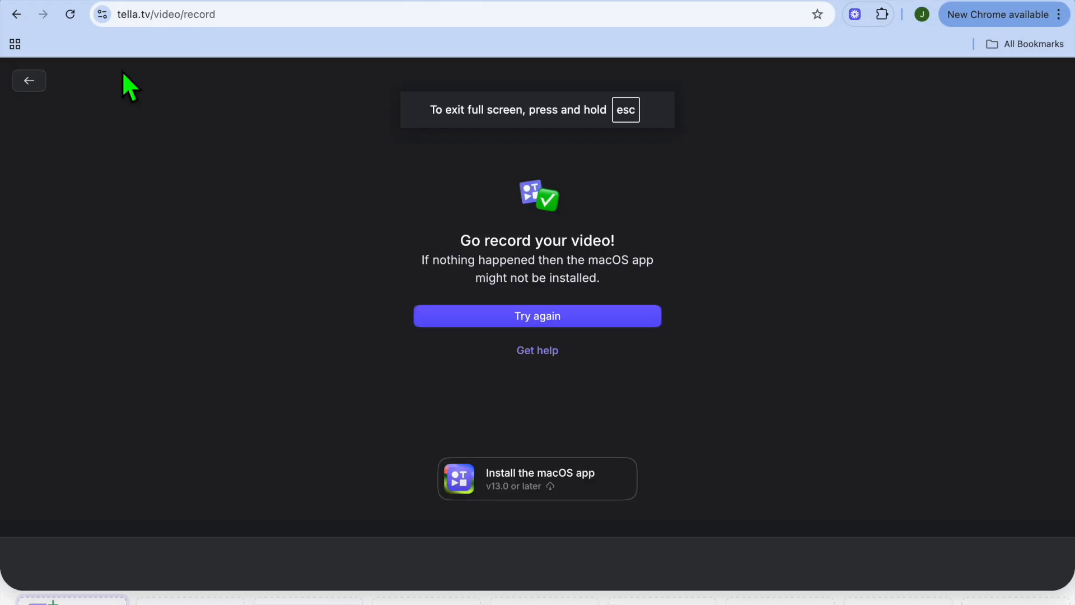
click(31, 83)
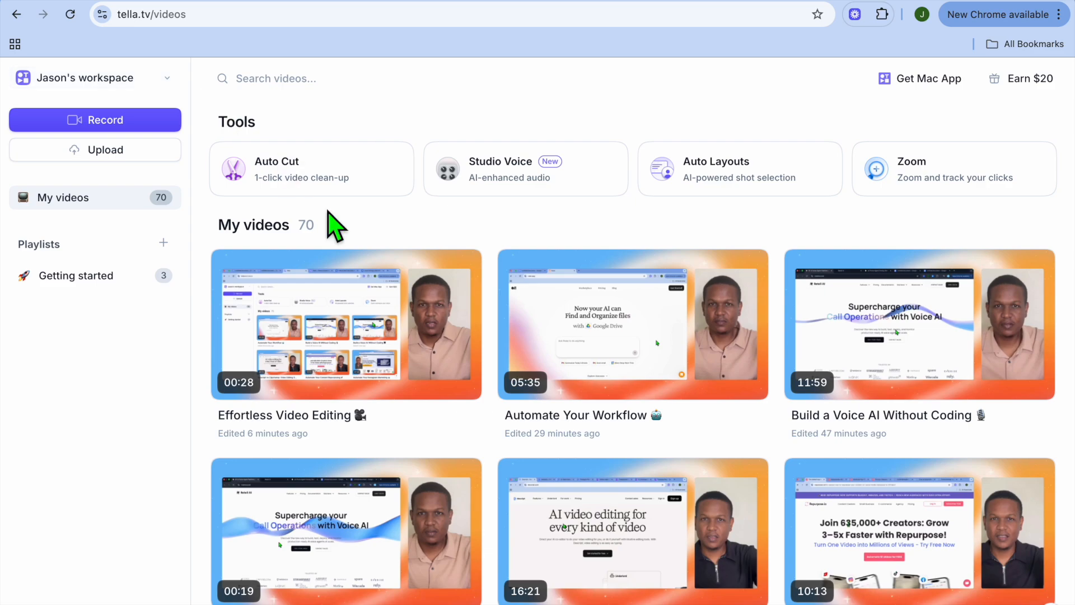
Open the video "Real Estate Productivity Showdown: ClickUp vs Monday.com" in the editor and turn on Studio Voice.
scroll(384, 317, down, 10)
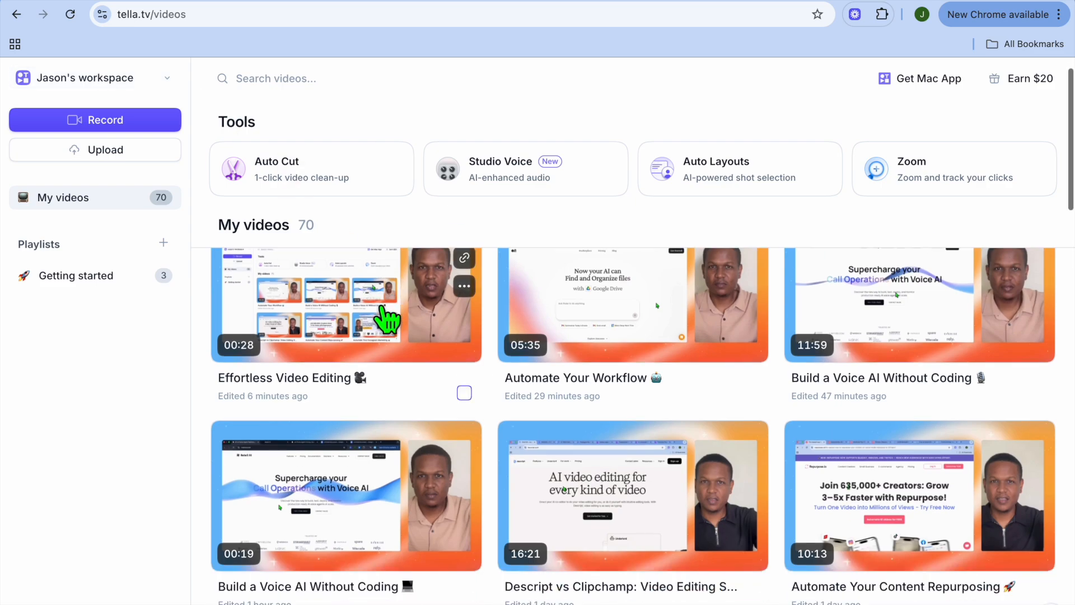
scroll(386, 319, down, 2)
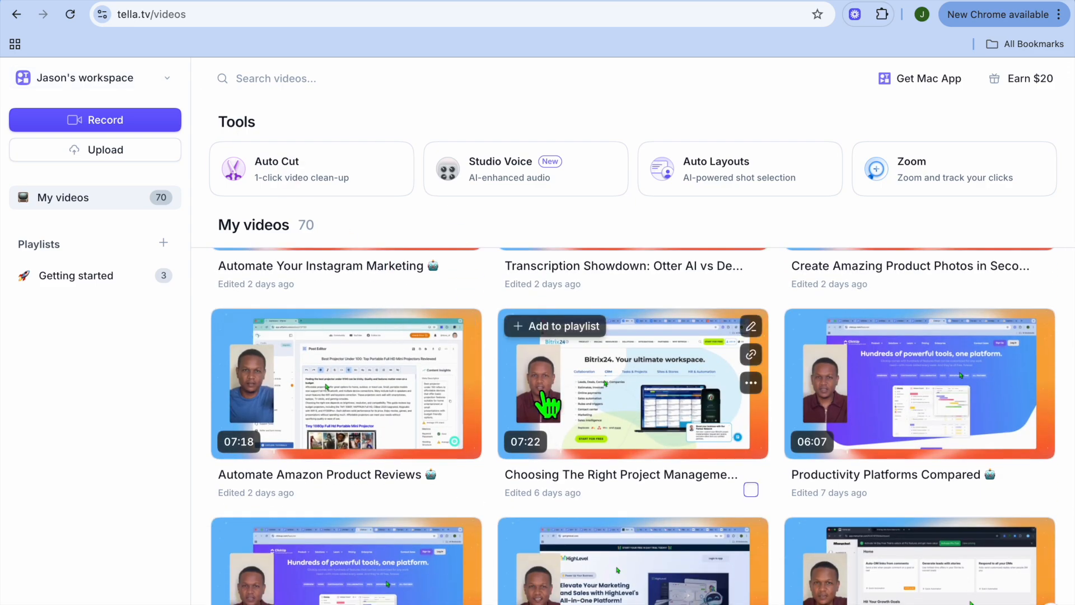
scroll(547, 404, down, 4)
click(437, 377)
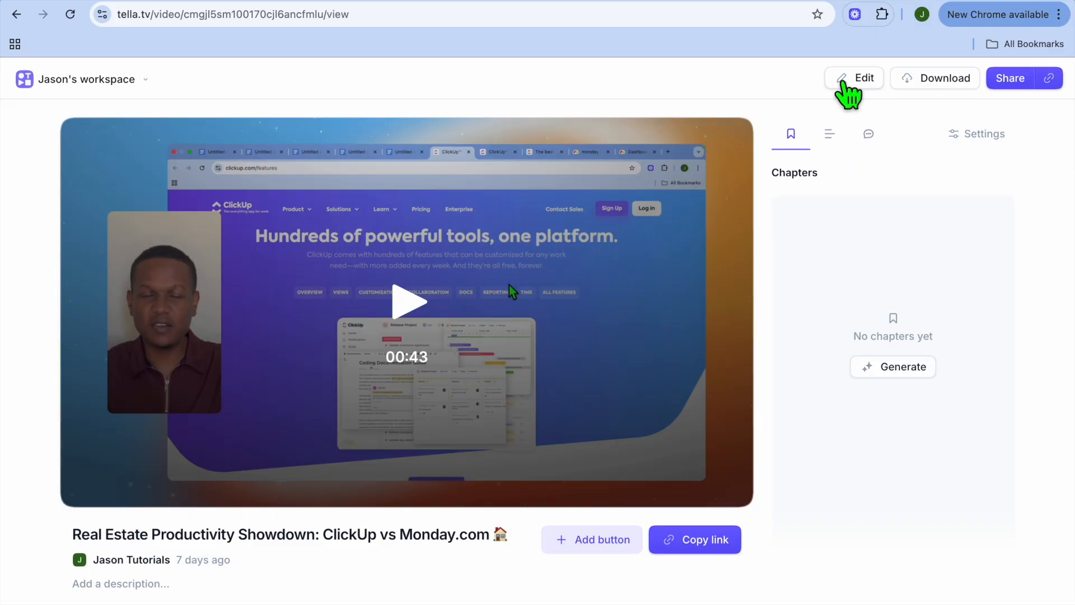
click(847, 81)
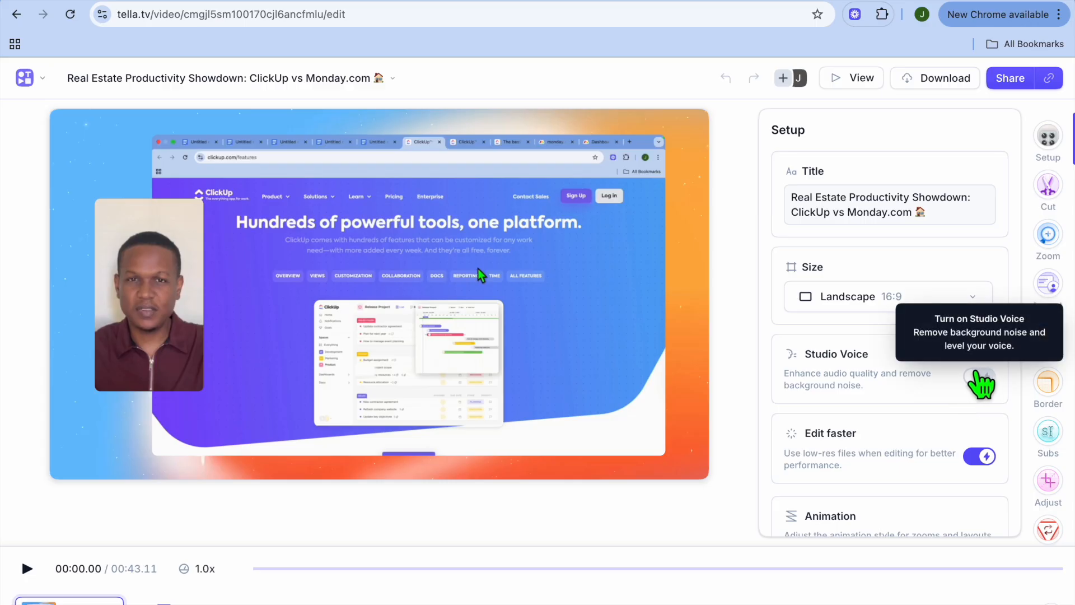
click(979, 376)
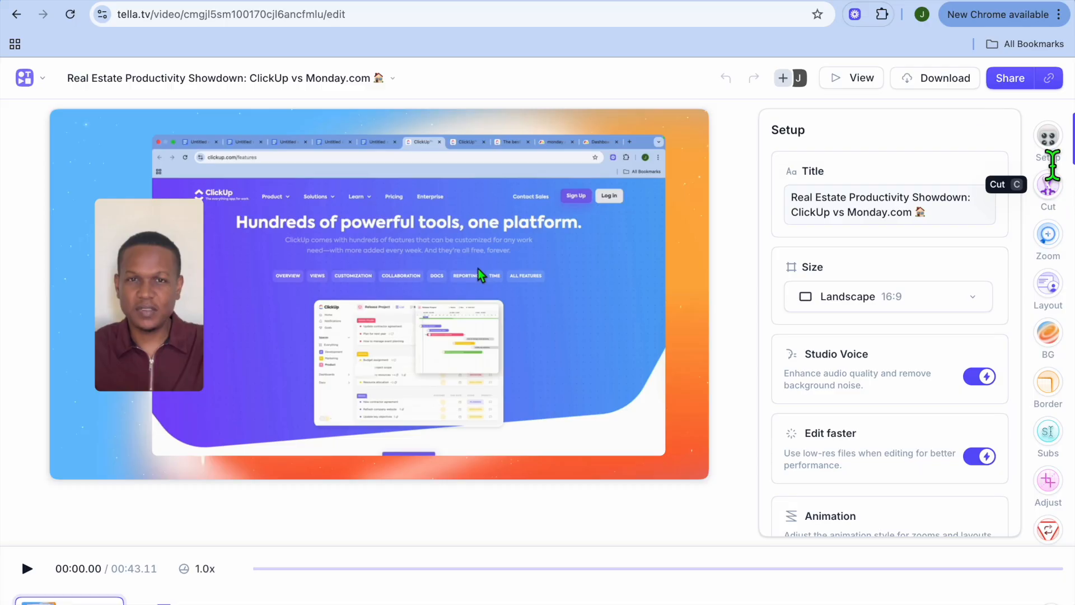
Place the playhead at 00:00.84 in the Cut timeline and shift the camera frame slightly up and to the left.
click(1051, 184)
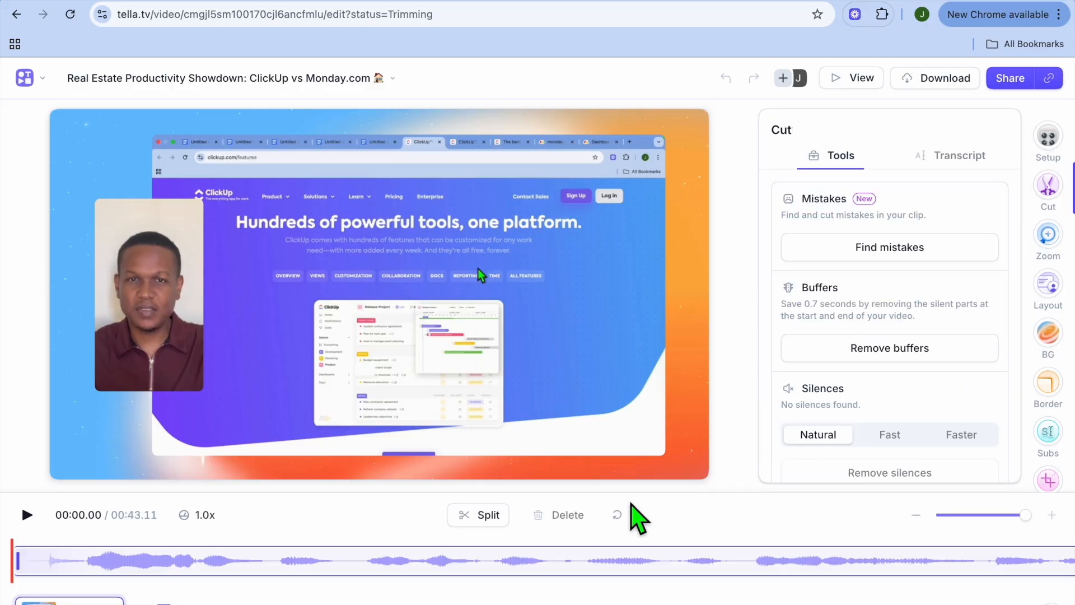
click(265, 562)
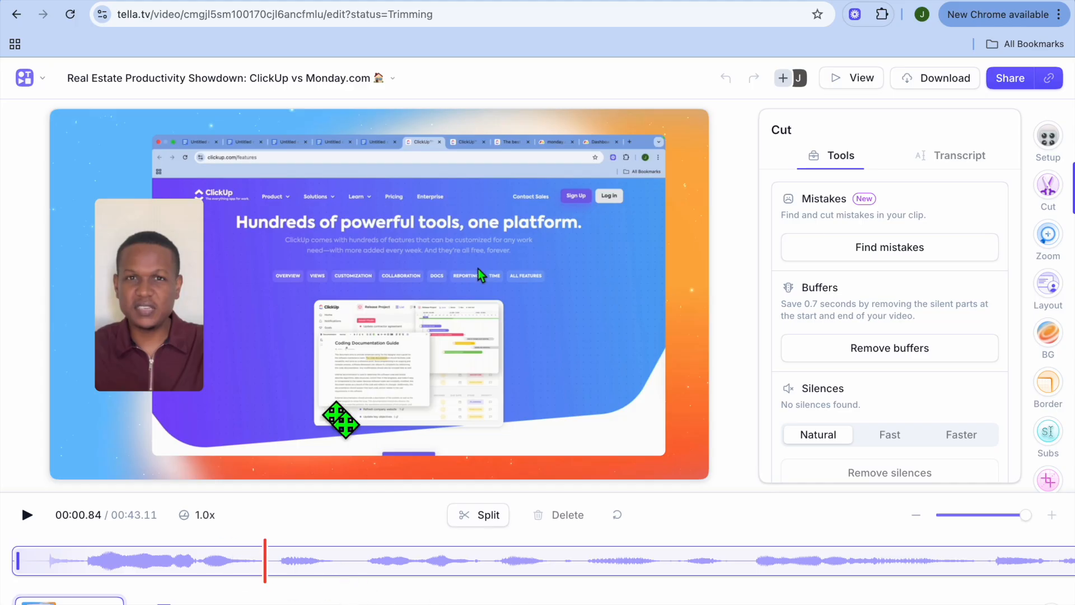
mouse_move(154, 312)
mouse_down()
mouse_move(166, 312)
mouse_move(133, 281)
mouse_move(153, 300)
mouse_move(144, 304)
mouse_up()
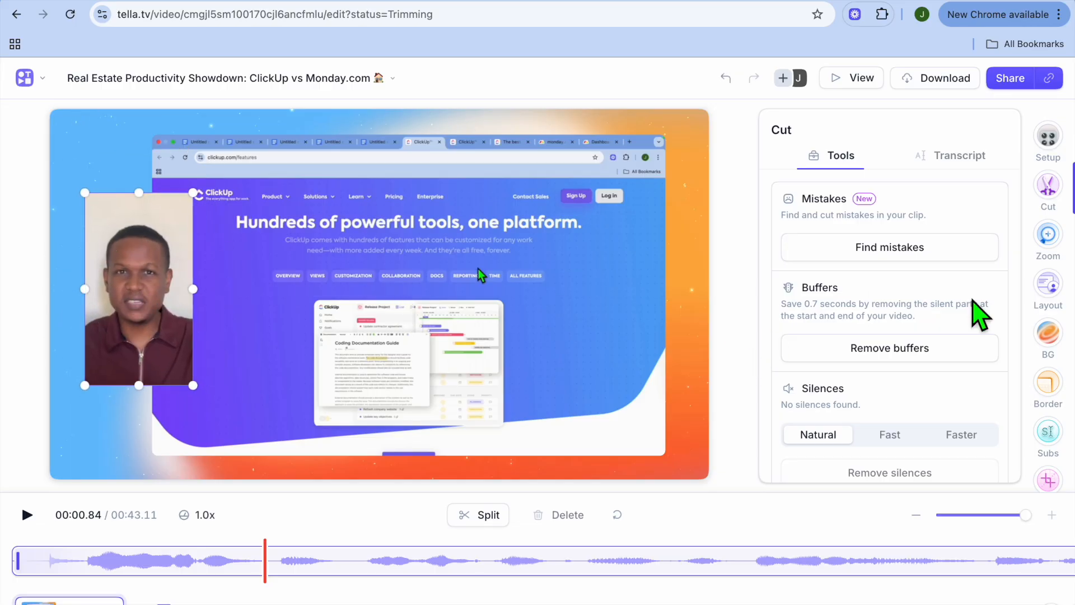
Try several Split screen-and-camera layouts, ending with the camera overlapping the left edge of the screen recording.
click(1049, 284)
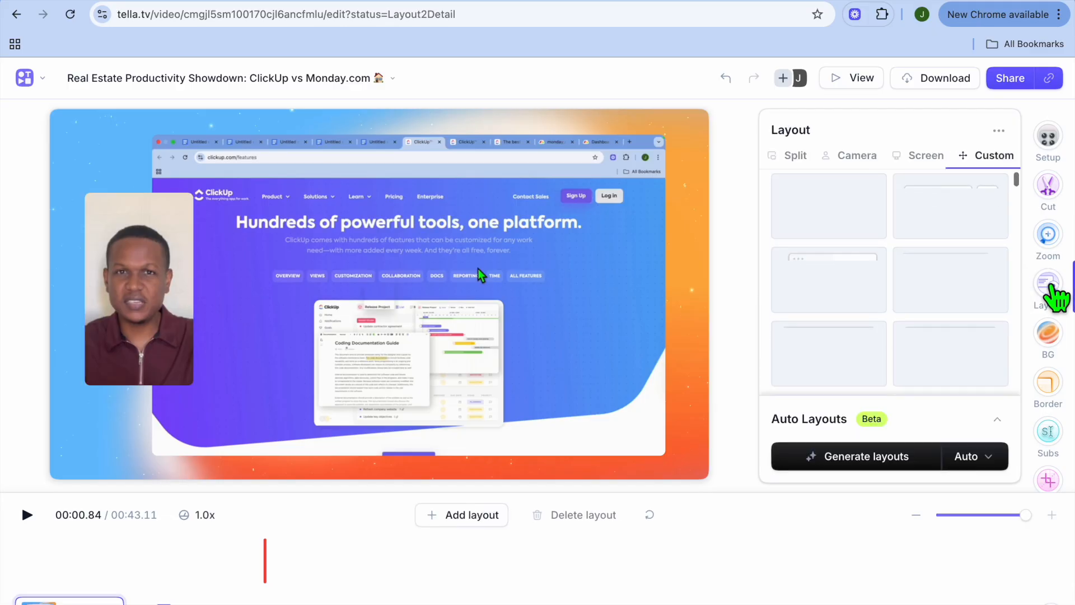
scroll(952, 298, down, 1)
scroll(921, 299, down, 2)
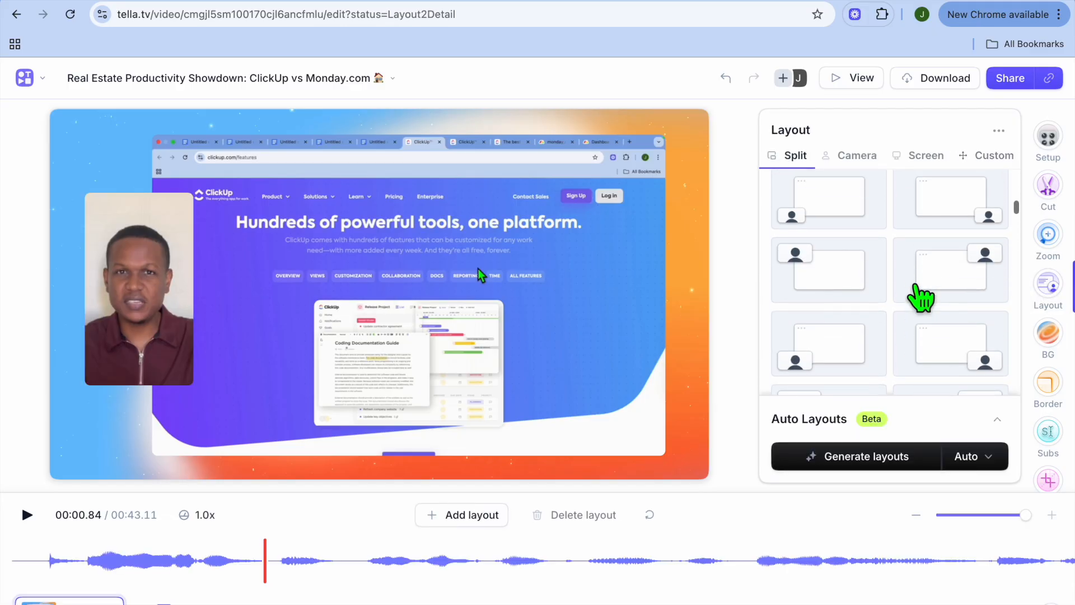
click(811, 368)
click(829, 306)
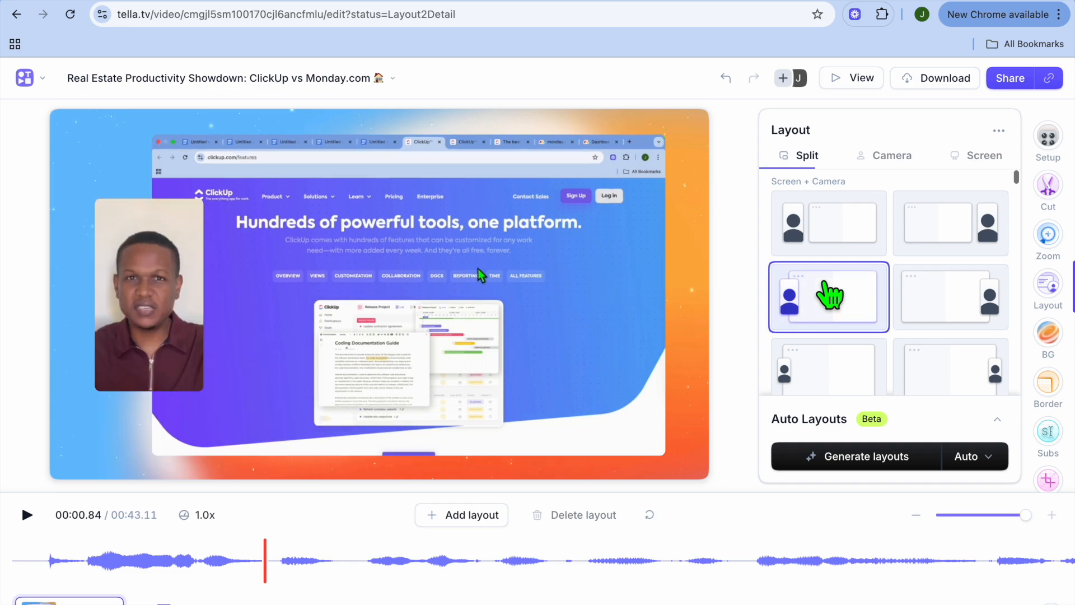
click(829, 244)
click(929, 245)
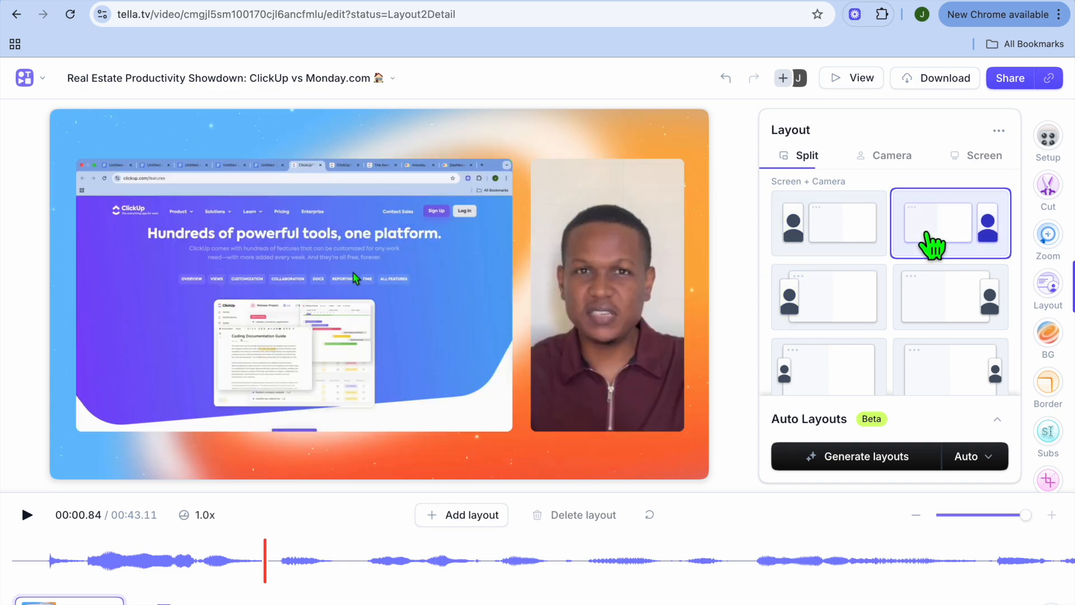
click(987, 306)
click(813, 314)
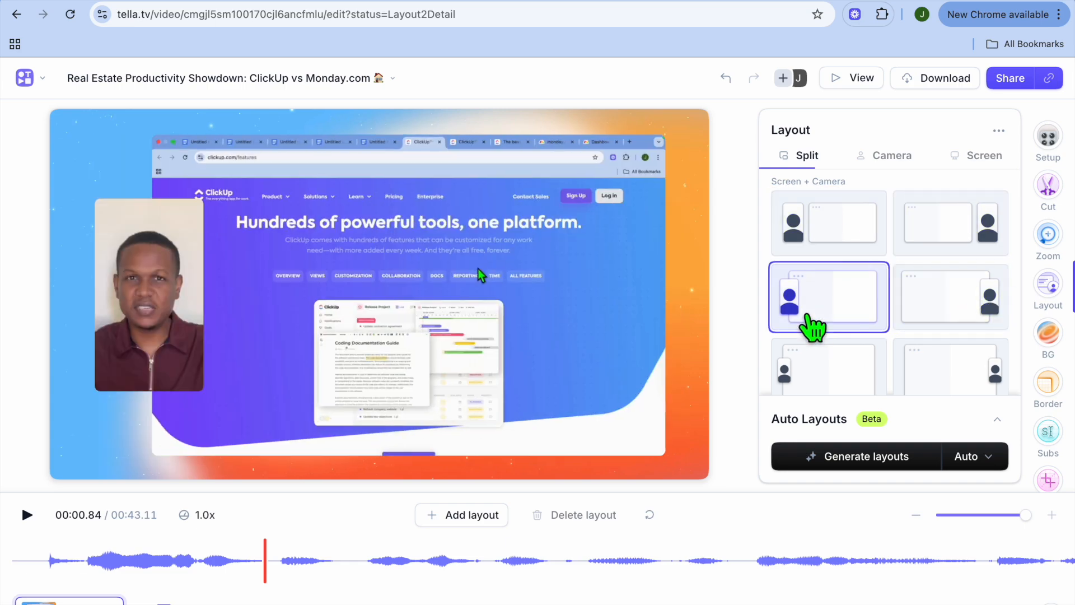
Try the screen-only layout that shows the screen recording framed by the background.
click(977, 156)
scroll(871, 365, down, 5)
click(930, 335)
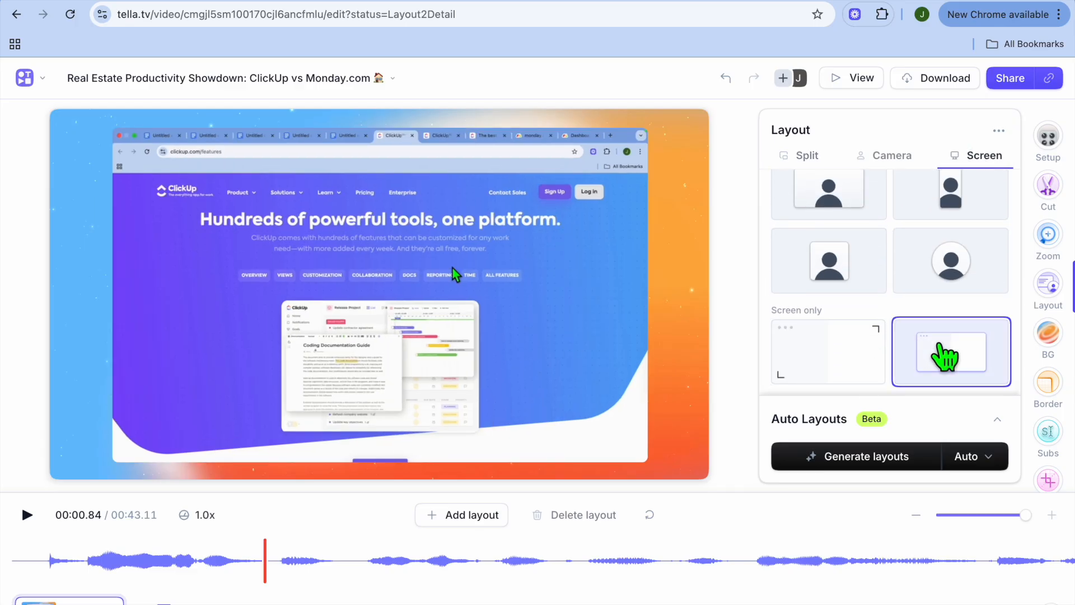
Apply the Split layout with the screen on the left and a large camera on the right, and select the camera frame.
click(828, 158)
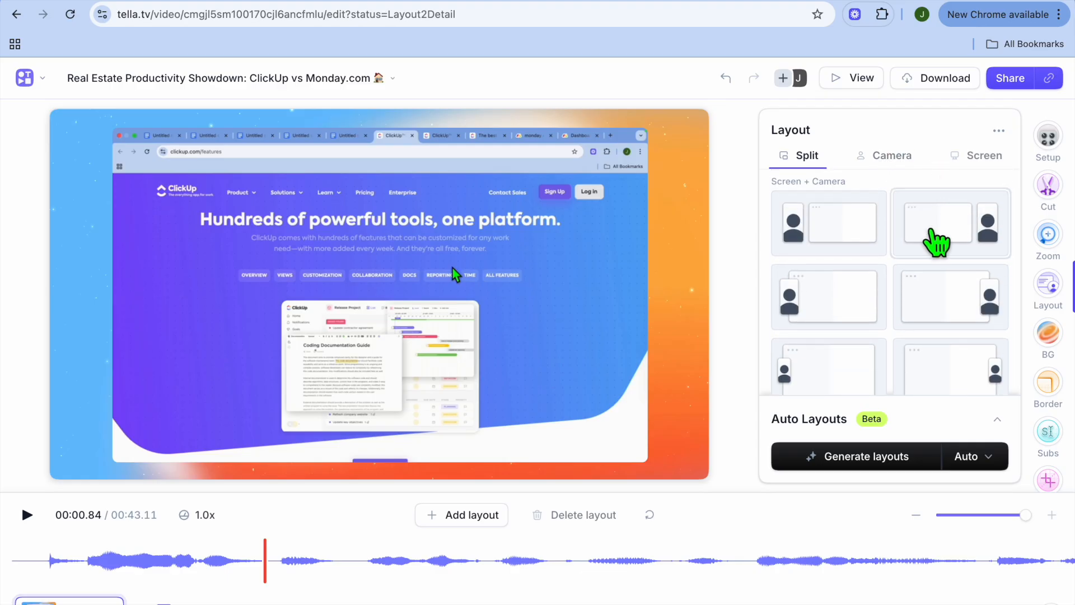
click(934, 225)
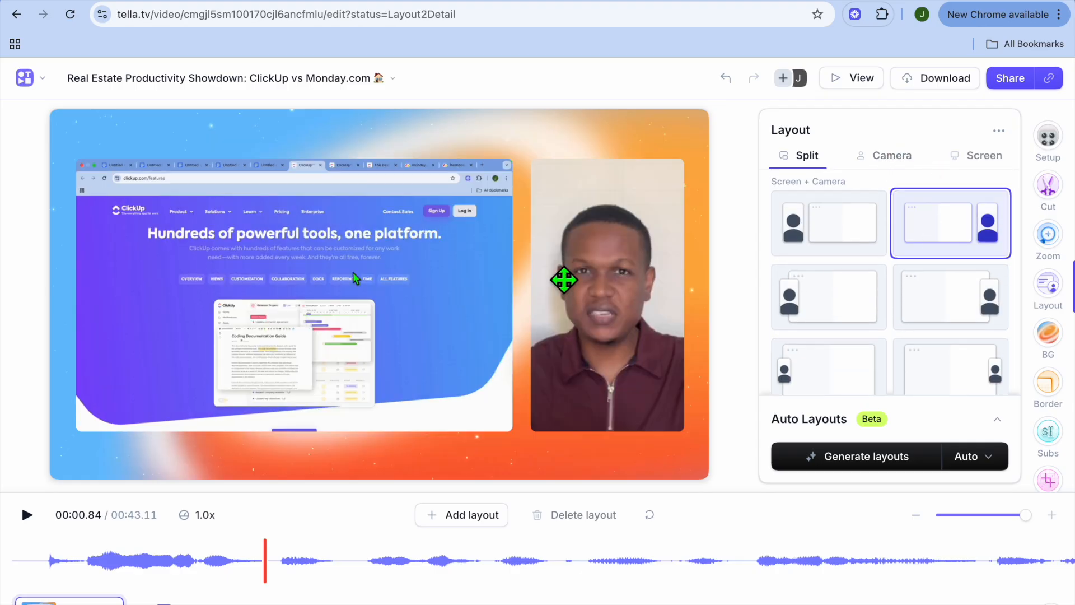
click(573, 215)
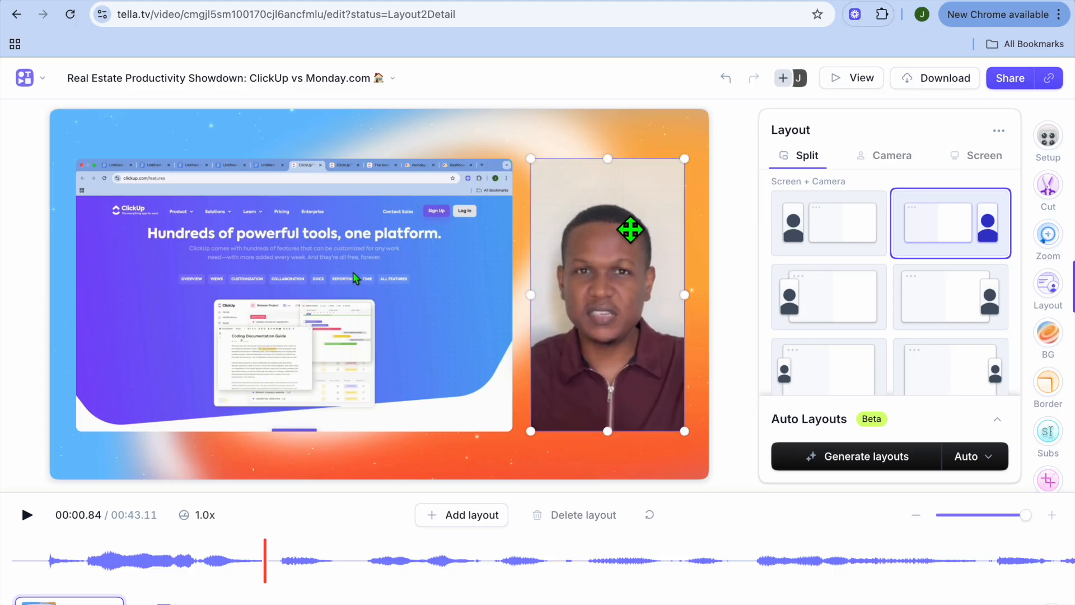
Deselect the camera frame and change the clip's animated background to the dark aurora night sky, trying the purple wave and blue firefly ones first.
click(361, 134)
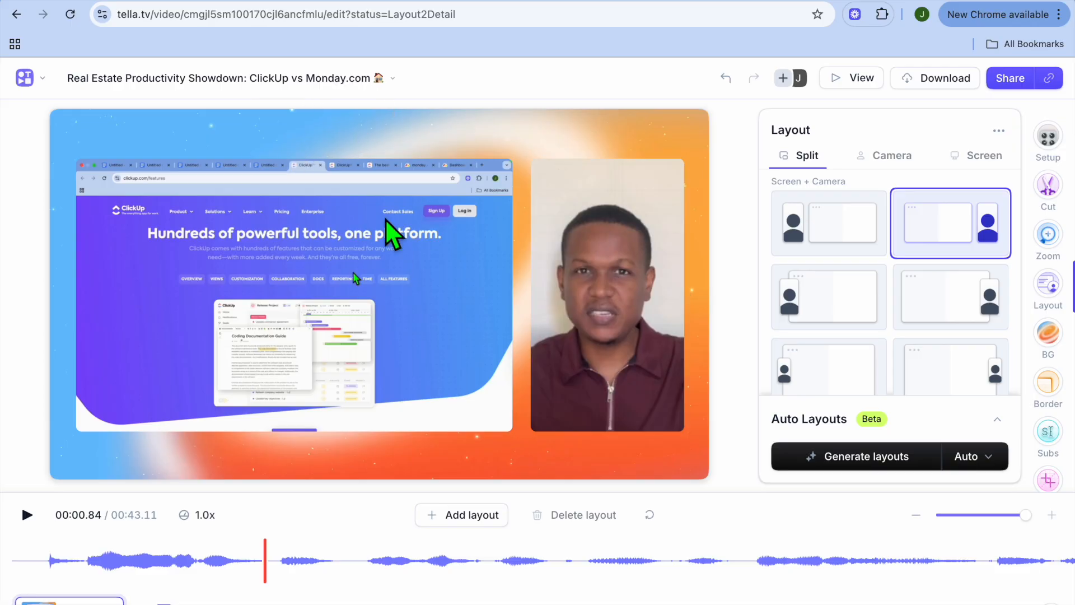
click(1050, 336)
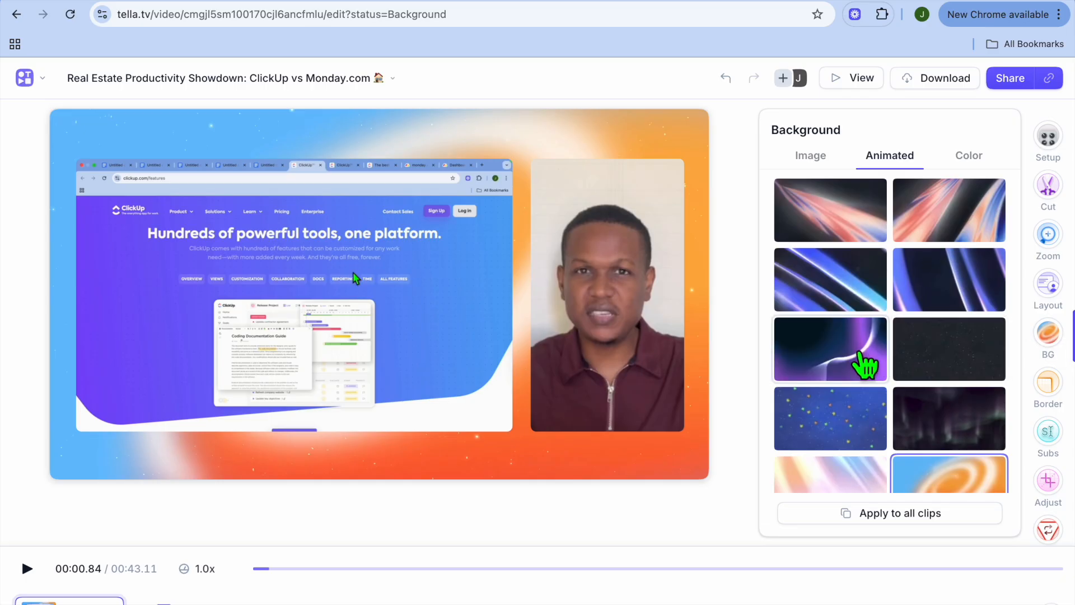
click(859, 363)
click(842, 421)
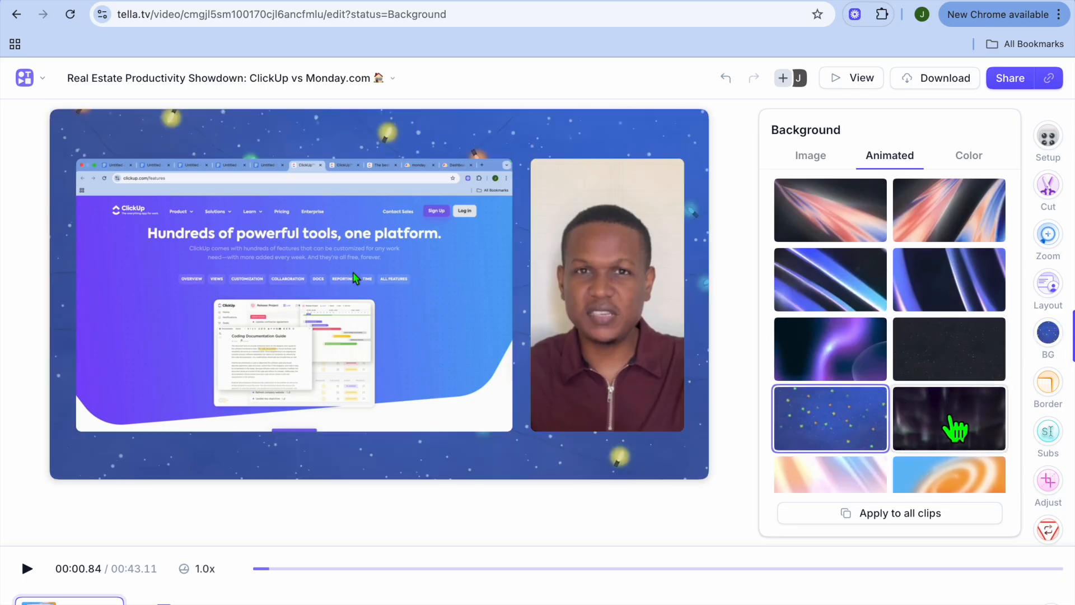
click(956, 428)
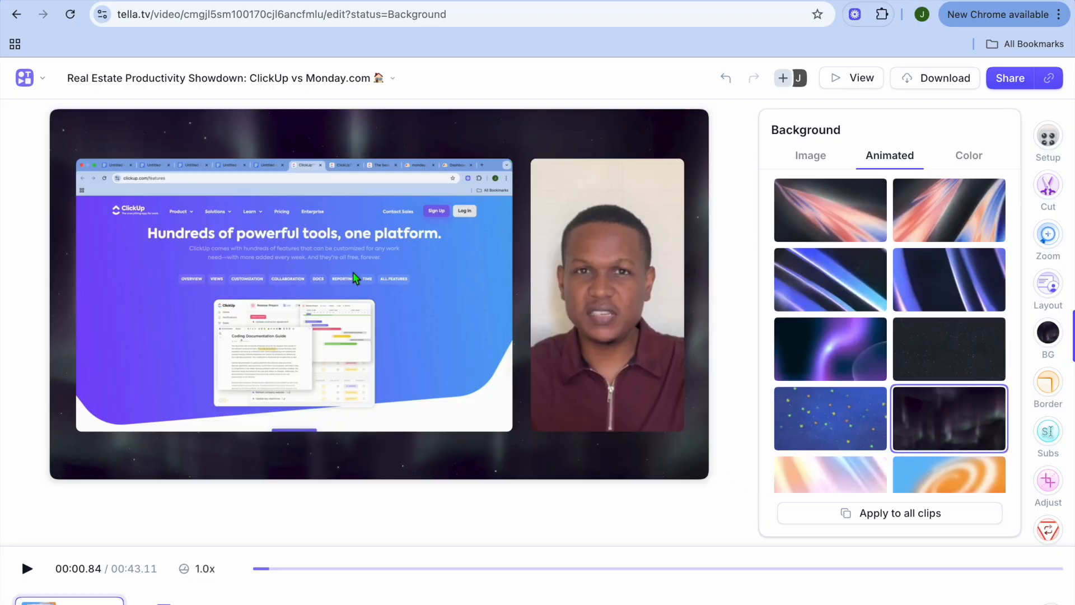
Cut the transcript paragraph from "Between listings, client follow ups" to "moving smoothly." out of the video.
click(1051, 196)
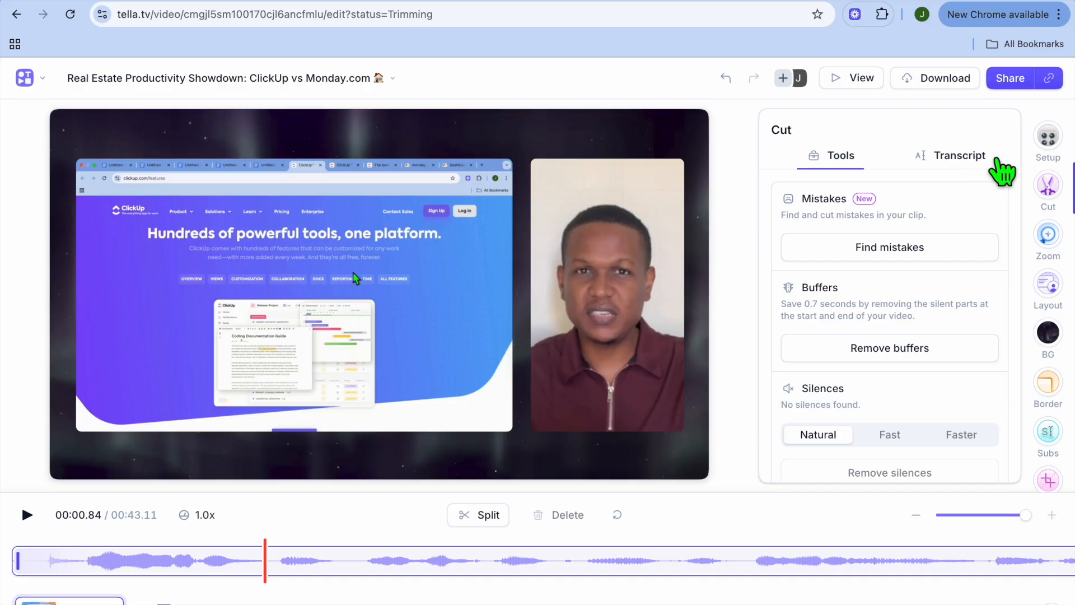
click(967, 159)
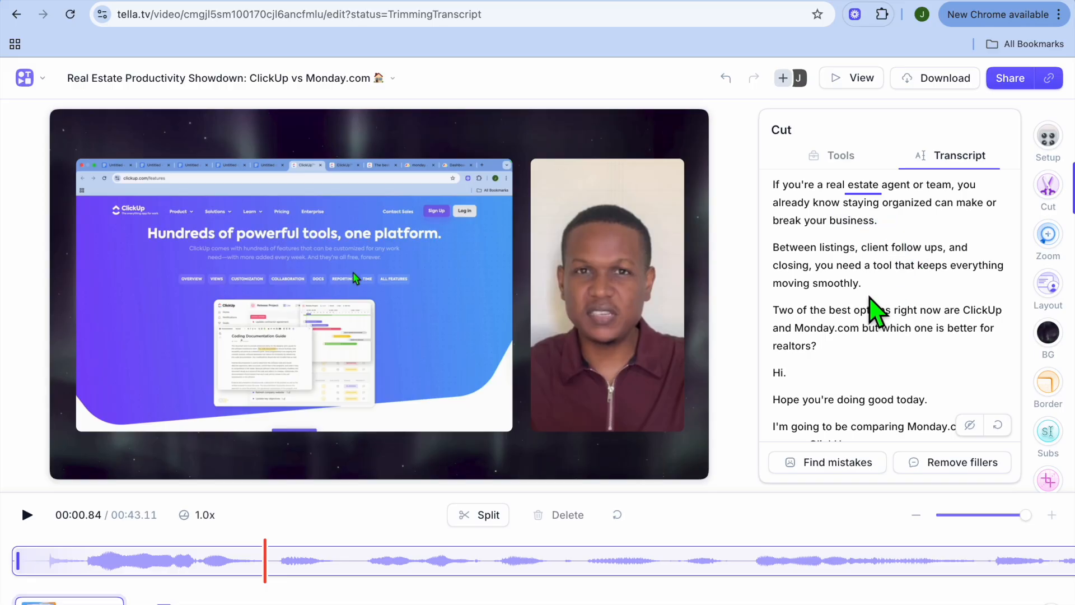
click(870, 294)
drag(811, 284, 791, 258)
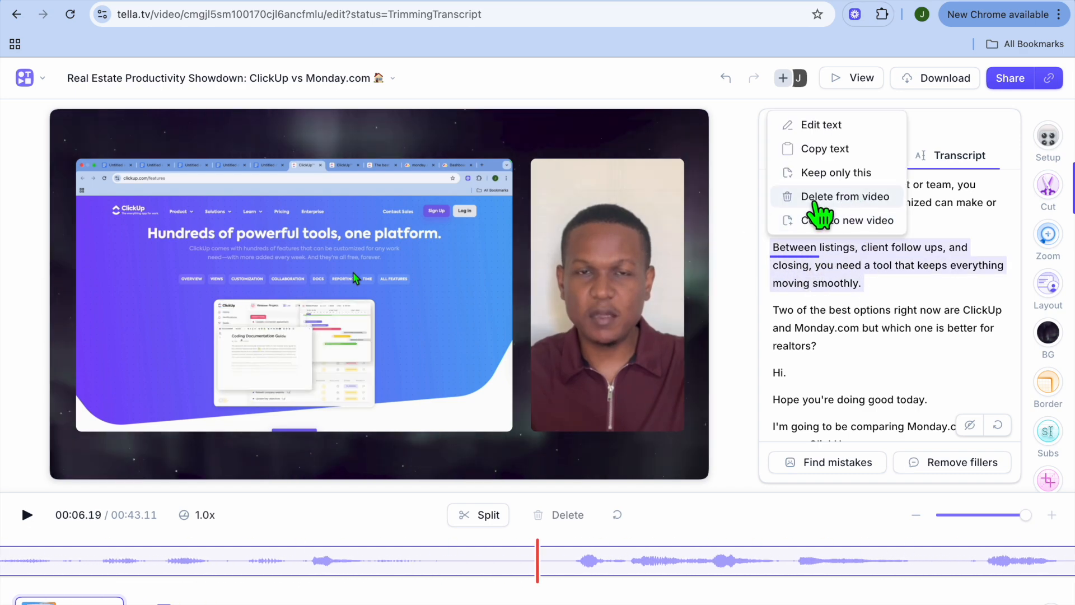
click(867, 197)
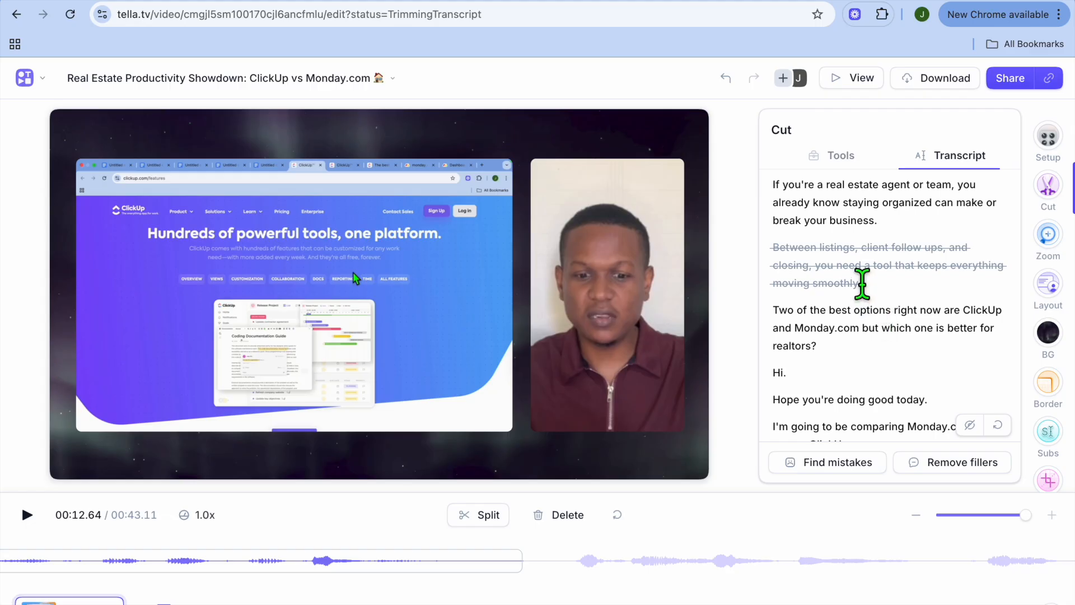
scroll(862, 284, down, 4)
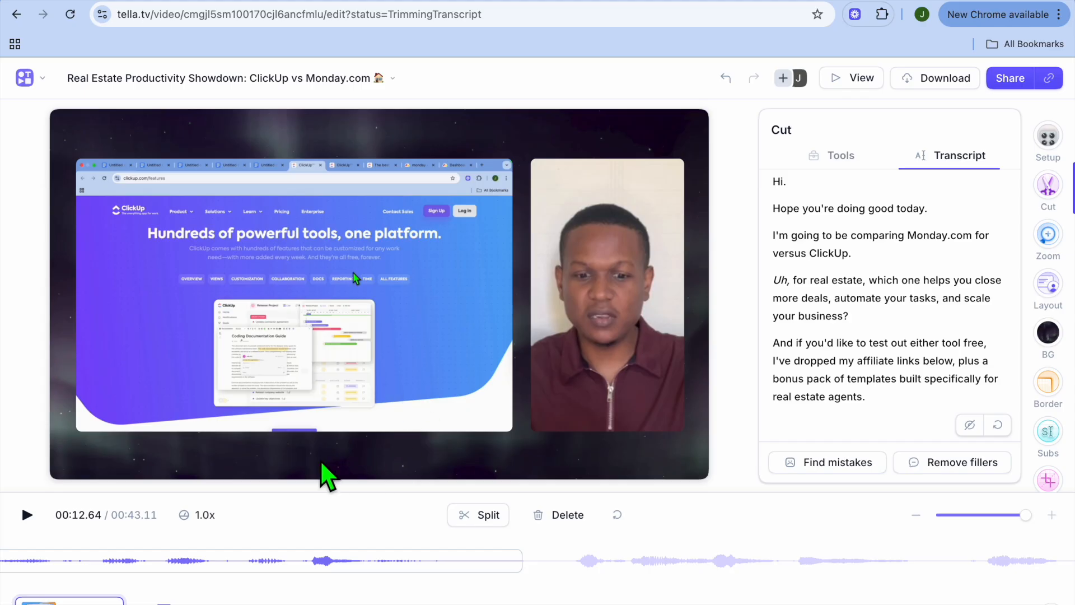
click(308, 392)
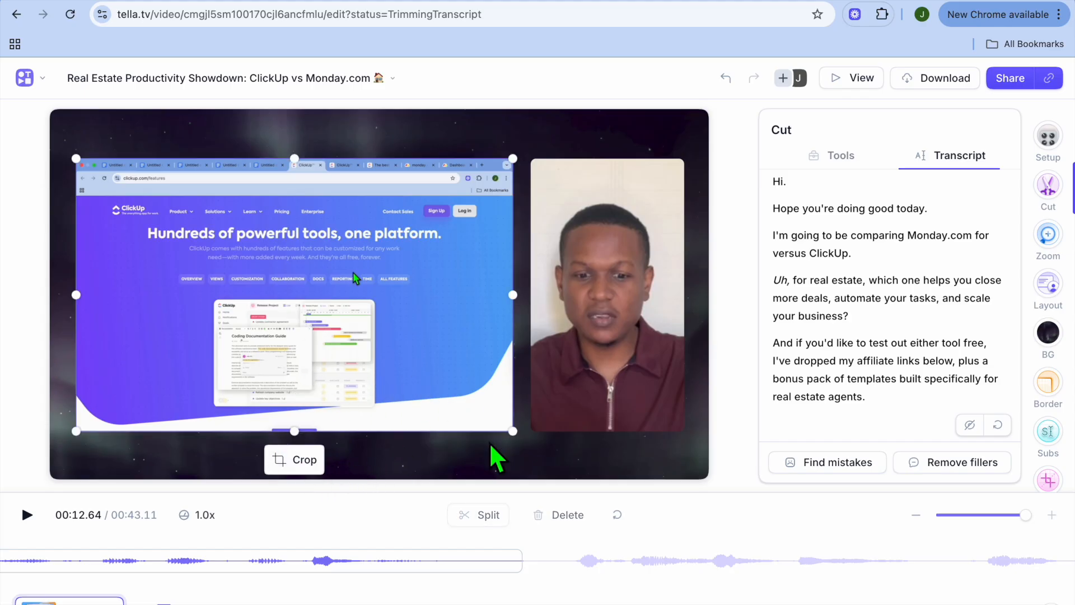
click(424, 470)
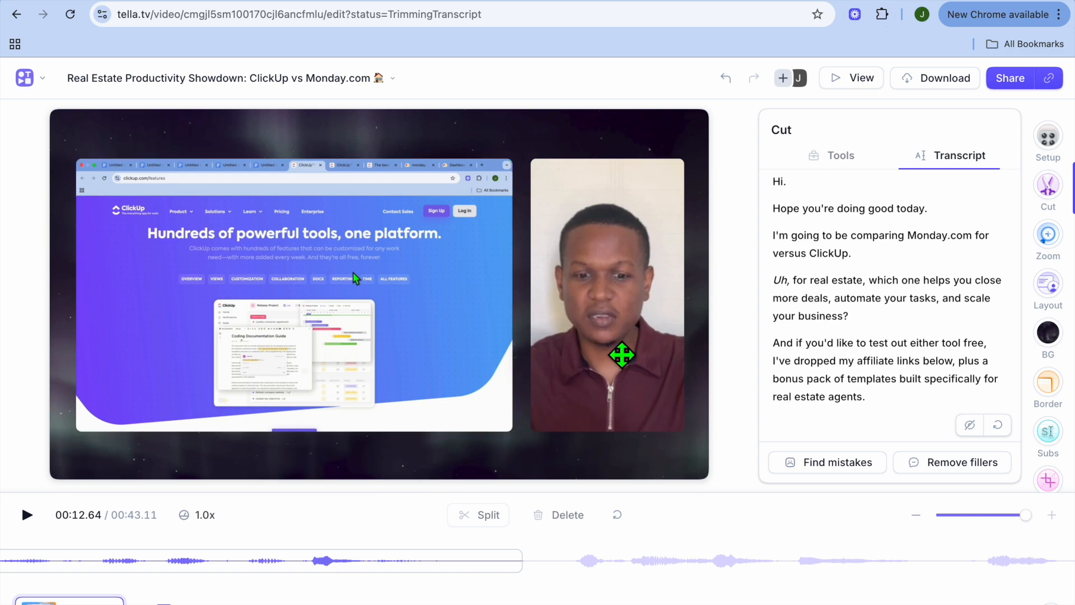
Switch to Tella's pricing page and examine the prices and features of the Pro and Premium plans.
click(583, 1)
scroll(438, 254, up, 1)
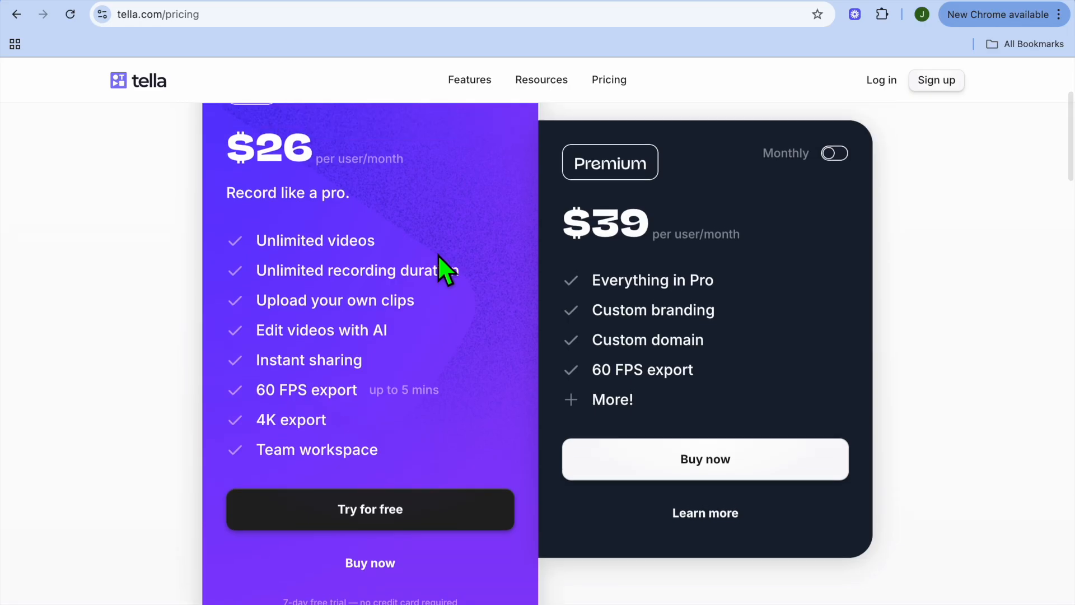
scroll(438, 254, up, 2)
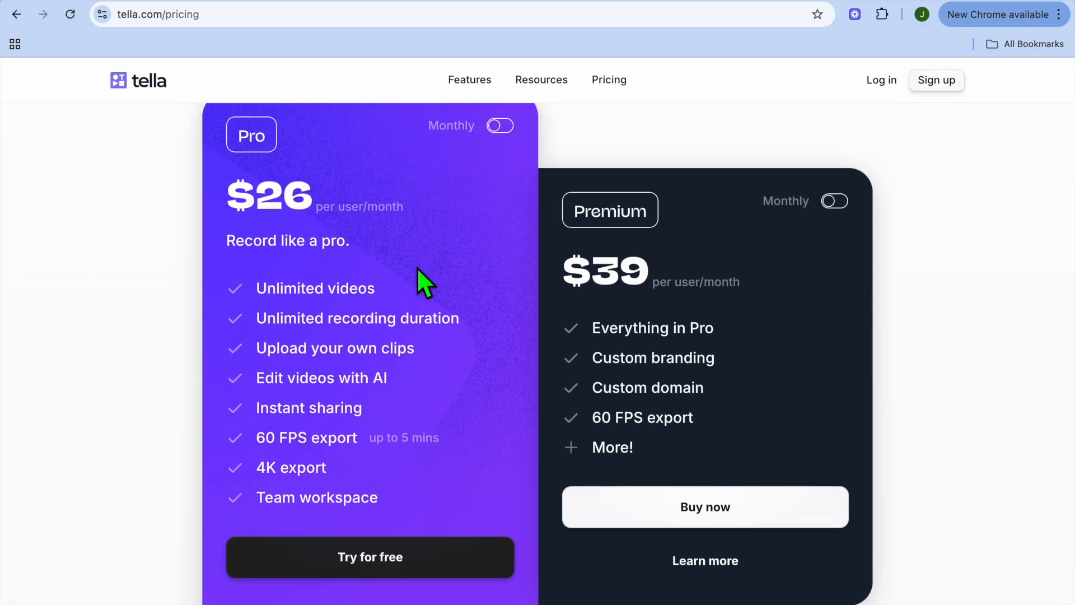
click(375, 302)
Examine the Starter, Business, Business + AI and Enterprise plans on Loom's pricing page, and return to the Tella video editor.
click(879, 1)
scroll(542, 260, up, 1)
scroll(541, 260, up, 1)
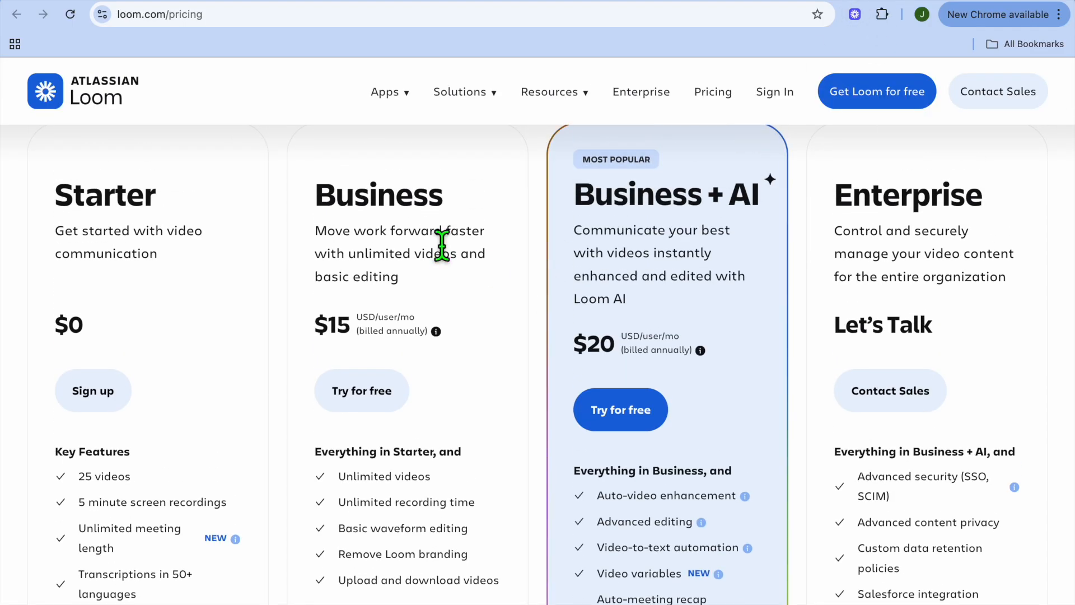
scroll(384, 385, down, 1)
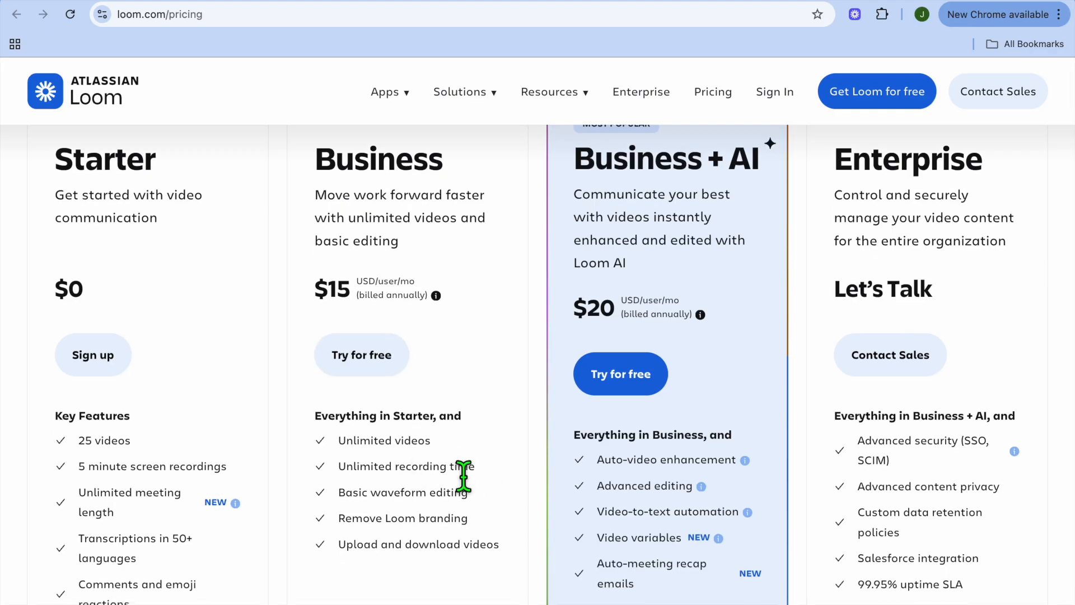
scroll(461, 472, up, 1)
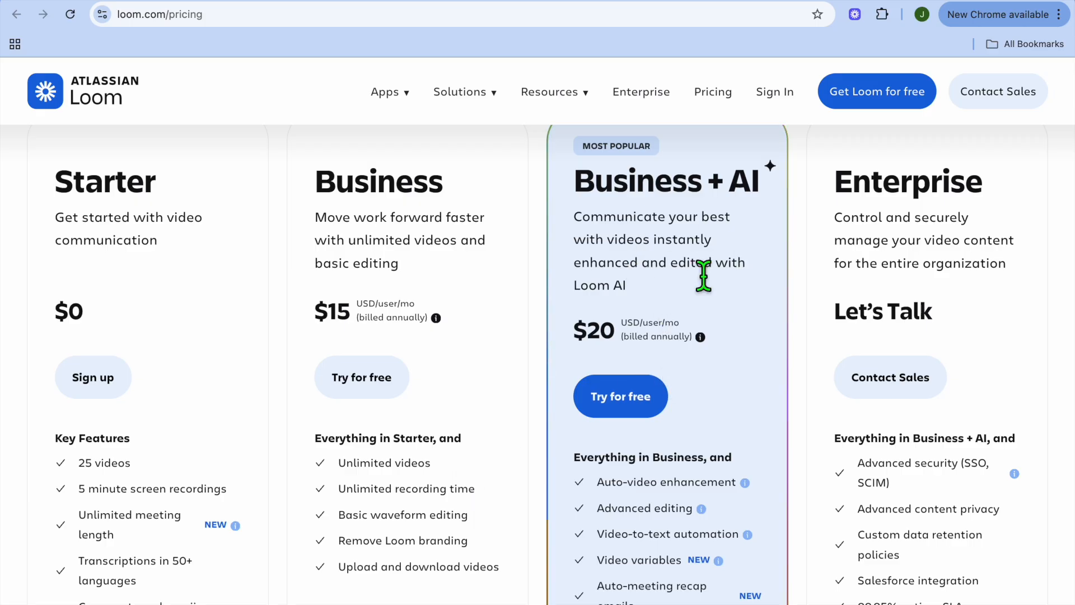
scroll(714, 335, down, 1)
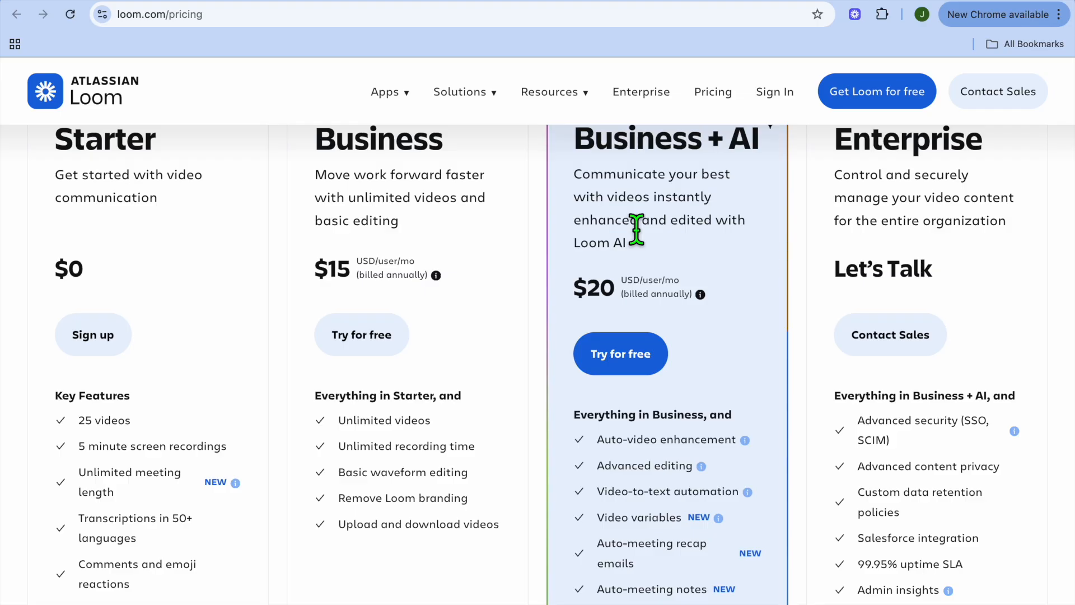
click(445, 1)
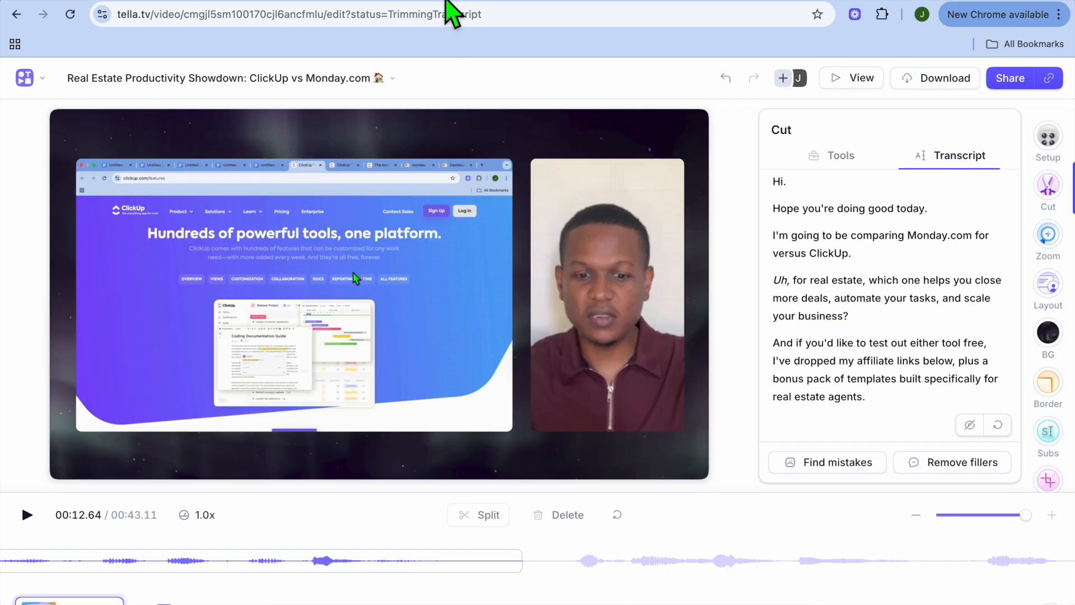